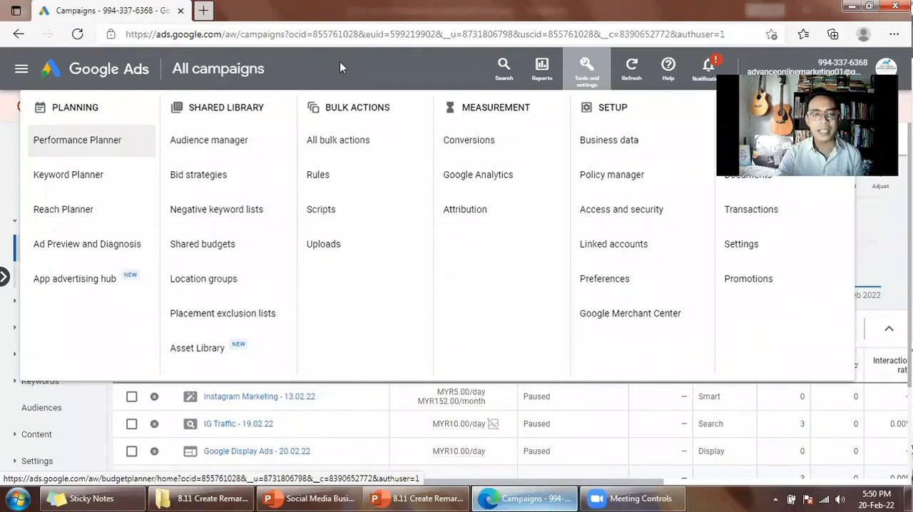
{"action": "left_click", "coordinate": [466, 210]}
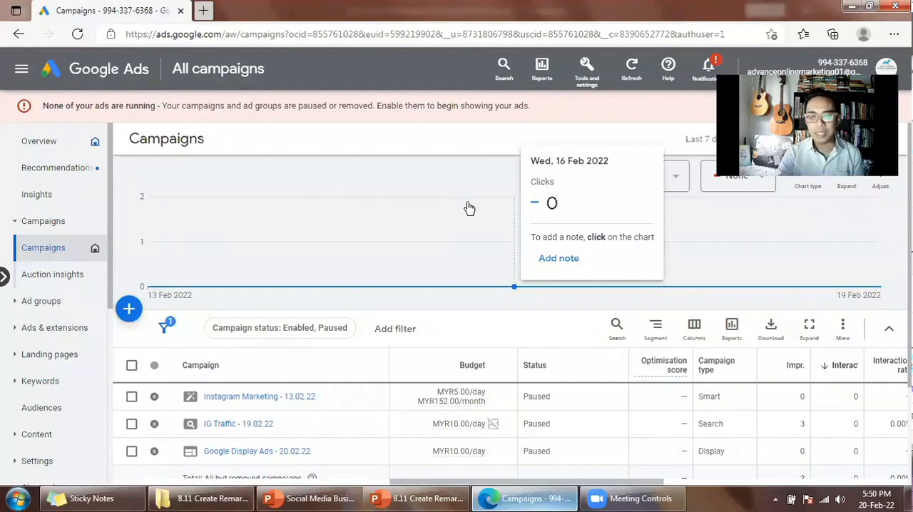
{"action": "left_click", "coordinate": [588, 71]}
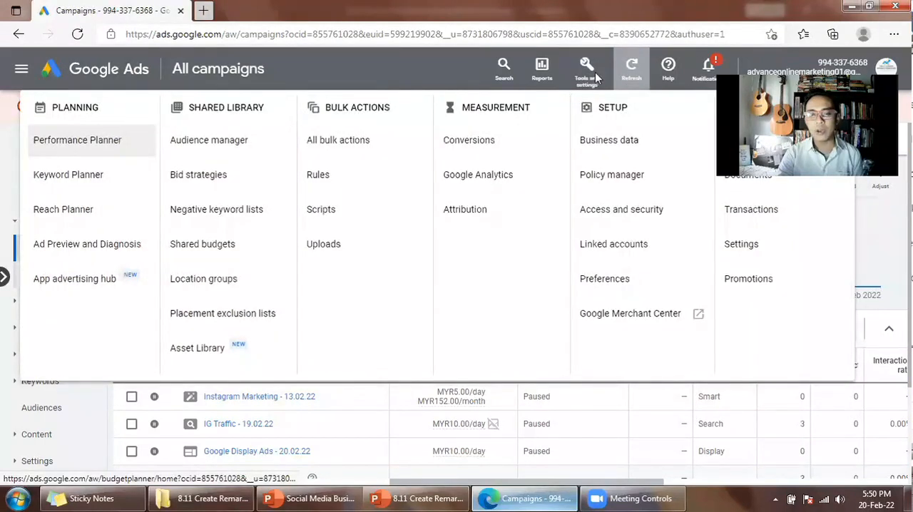
{"action": "left_click", "coordinate": [573, 87]}
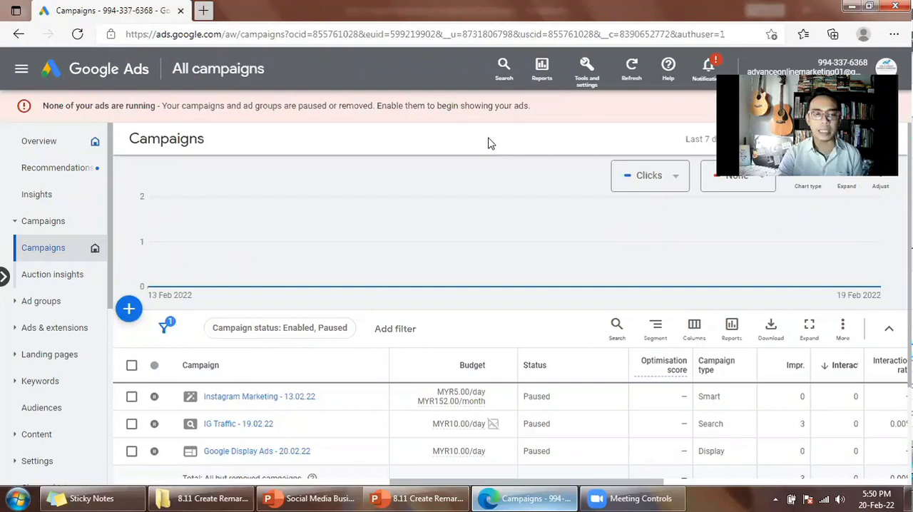
{"action": "left_click", "coordinate": [586, 80]}
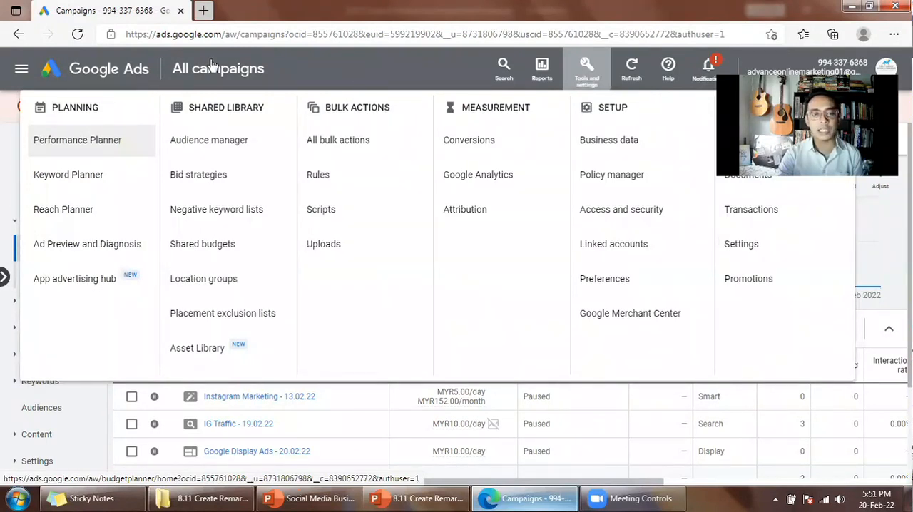
{"action": "left_click", "coordinate": [79, 36]}
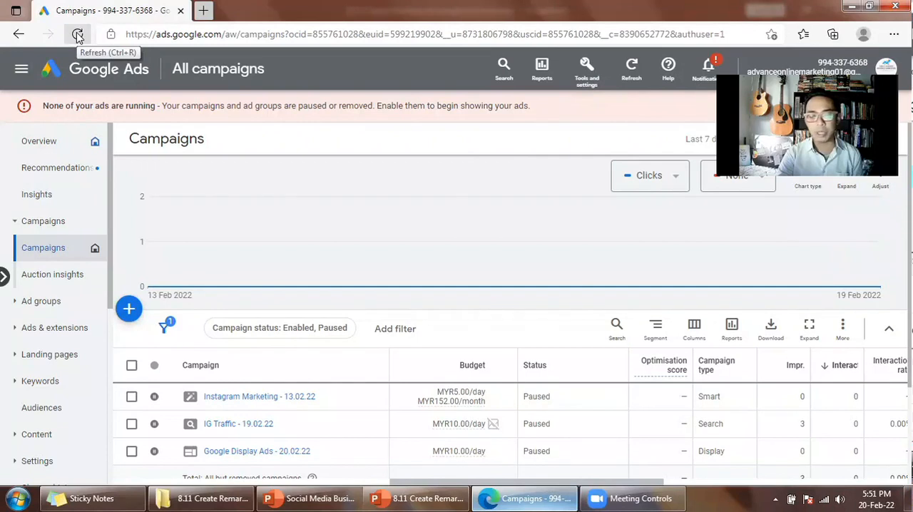
{"action": "left_click", "coordinate": [79, 35]}
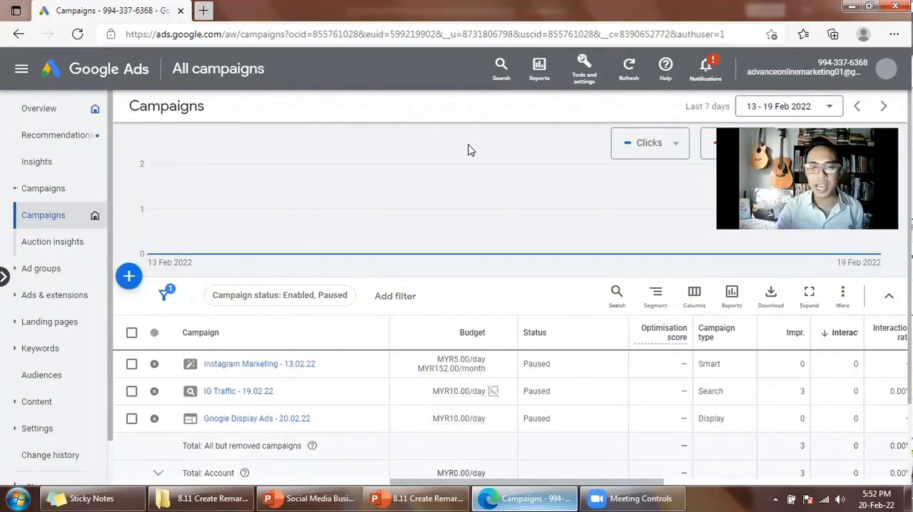
Open the Audience manager from the shared library tools.
{"action": "left_click", "coordinate": [587, 84]}
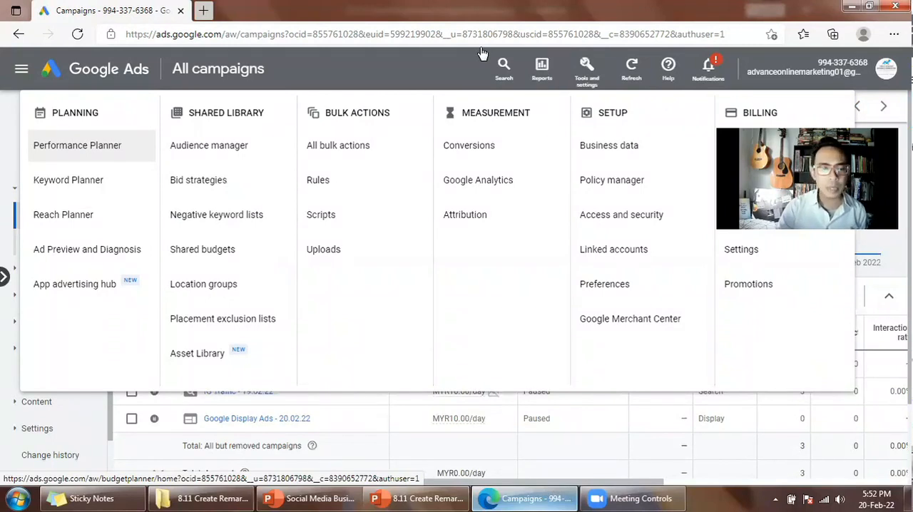
{"action": "left_click", "coordinate": [209, 145]}
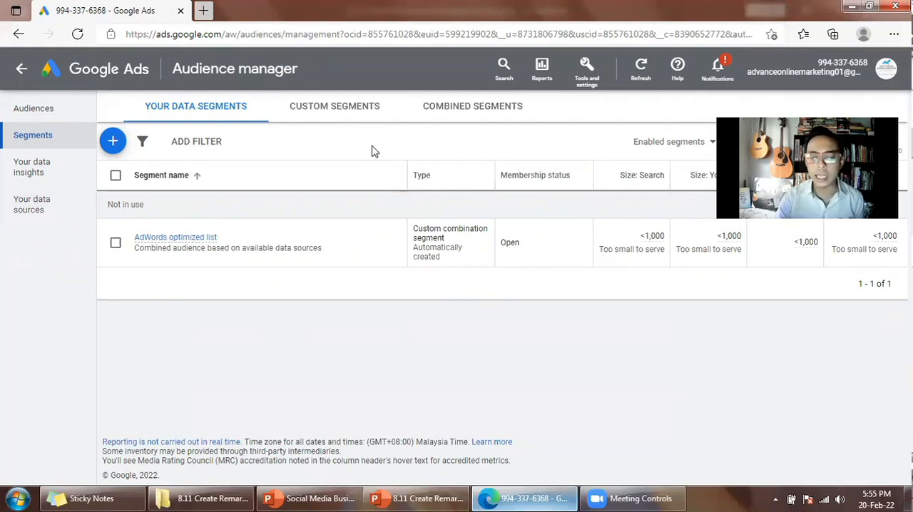
Look over the existing custom segments, and return to your data segments.
{"action": "left_click", "coordinate": [354, 111]}
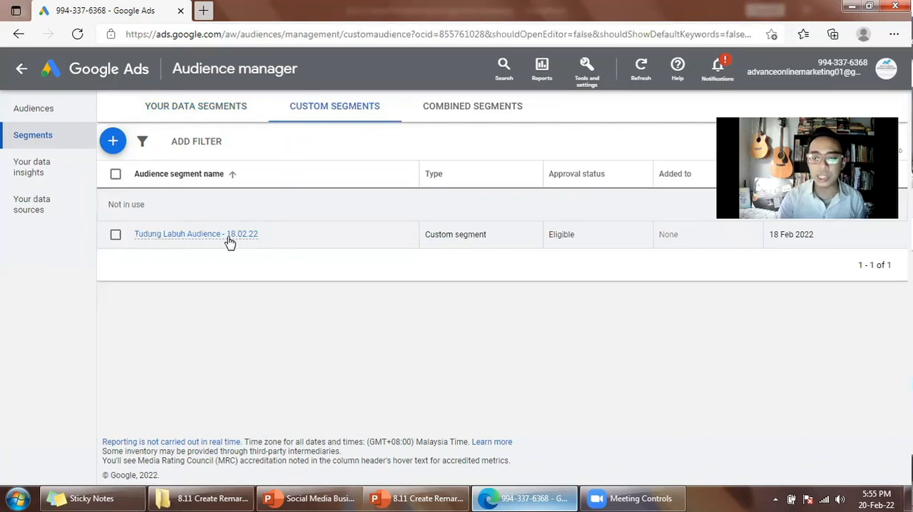
{"action": "mouse_move", "coordinate": [228, 241]}
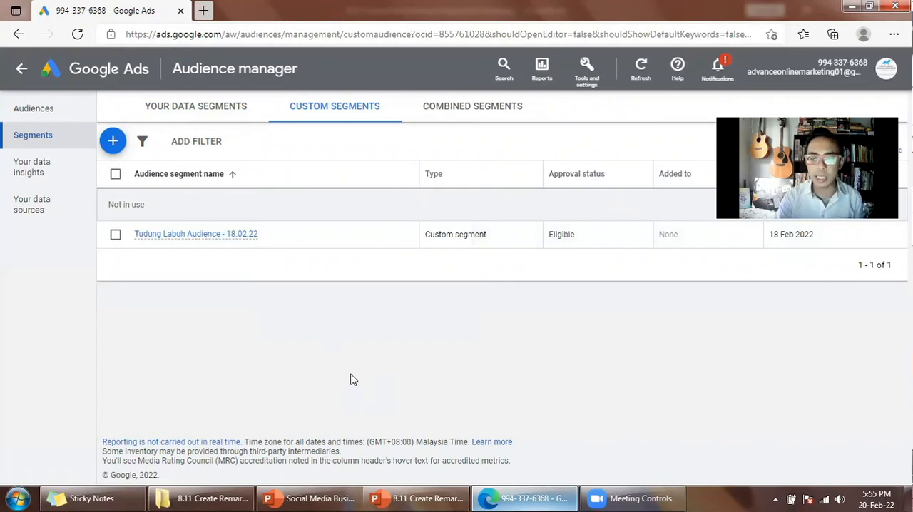
{"action": "left_click", "coordinate": [212, 107]}
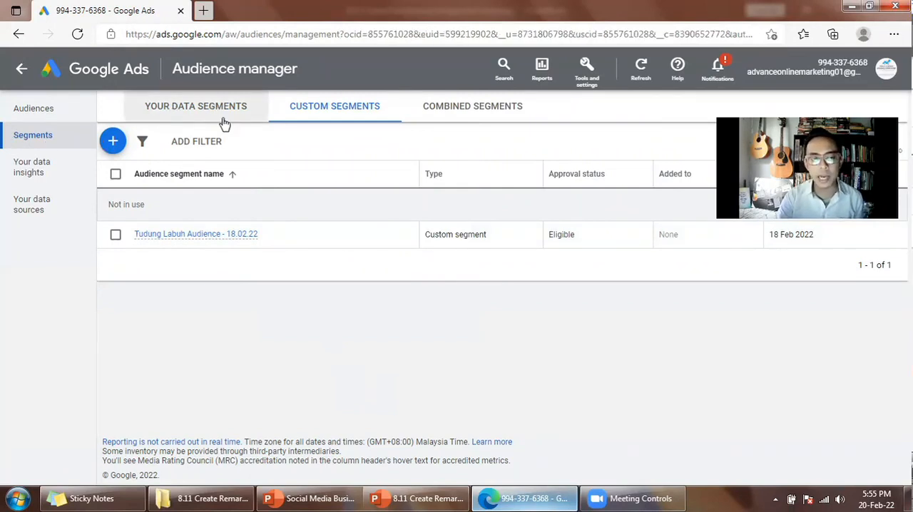
{"action": "left_click", "coordinate": [206, 113]}
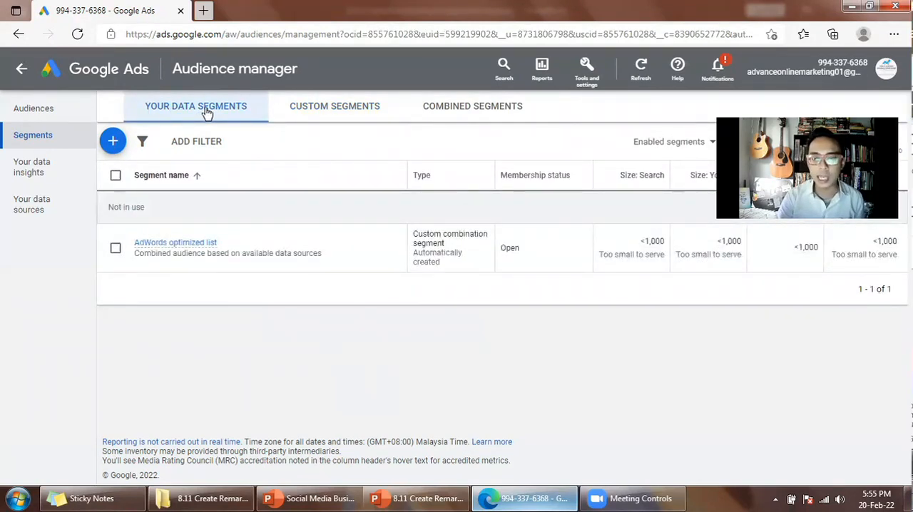
Start a new data segment for website visitors, checking the remarketing campaign slide in PowerPoint along the way.
{"action": "left_click", "coordinate": [112, 144]}
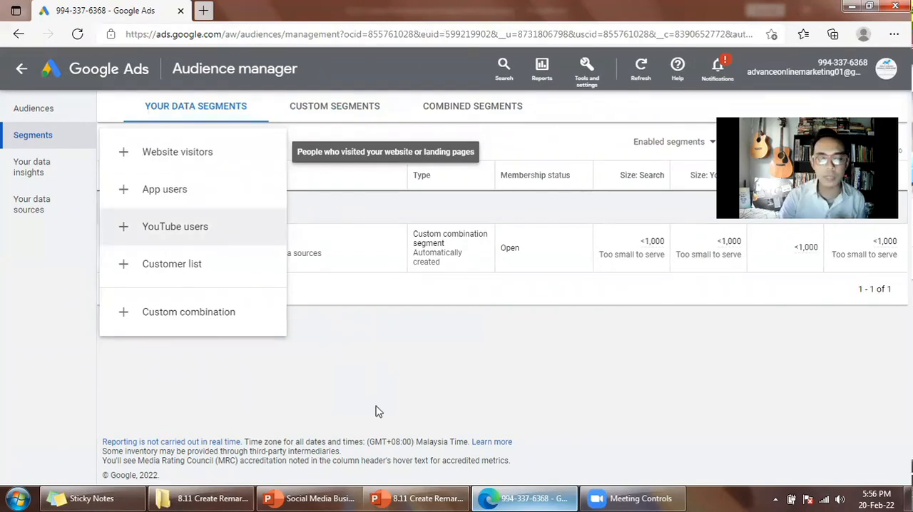
{"action": "left_click", "coordinate": [389, 498]}
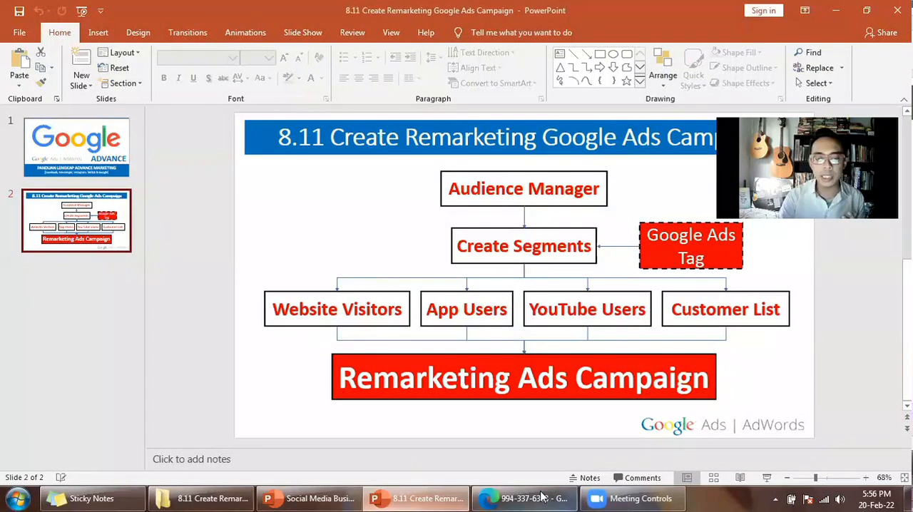
{"action": "key", "text": "alt+Tab"}
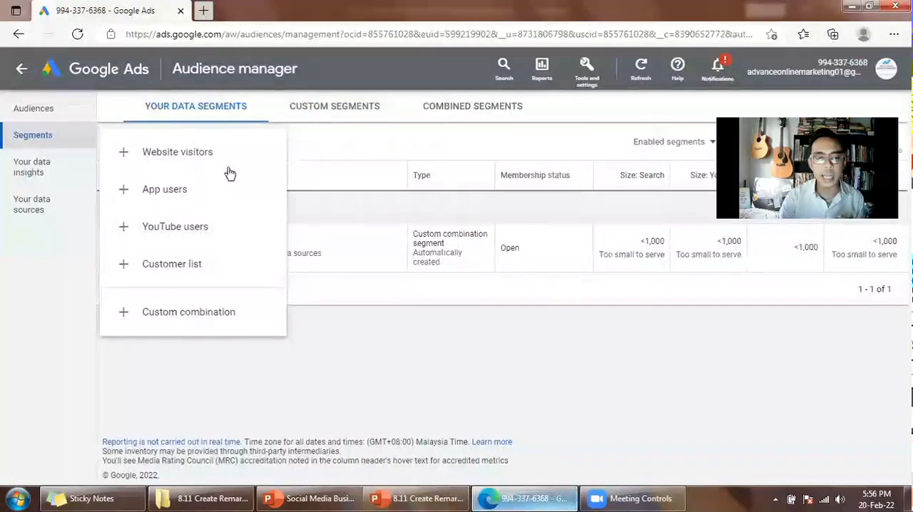
{"action": "left_click", "coordinate": [181, 160]}
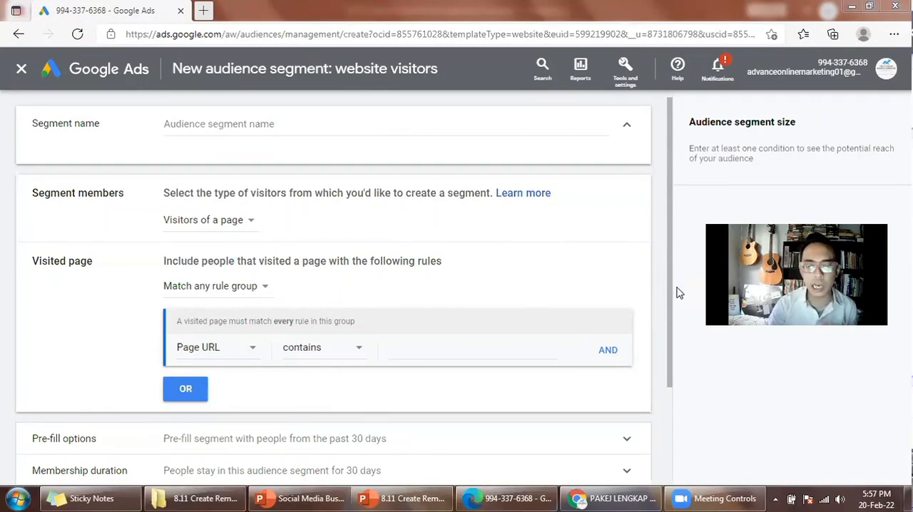
Name the segment "IG Custom Audience - 20.02.22" and choose Visitors of a page as its members.
{"action": "left_click", "coordinate": [306, 124]}
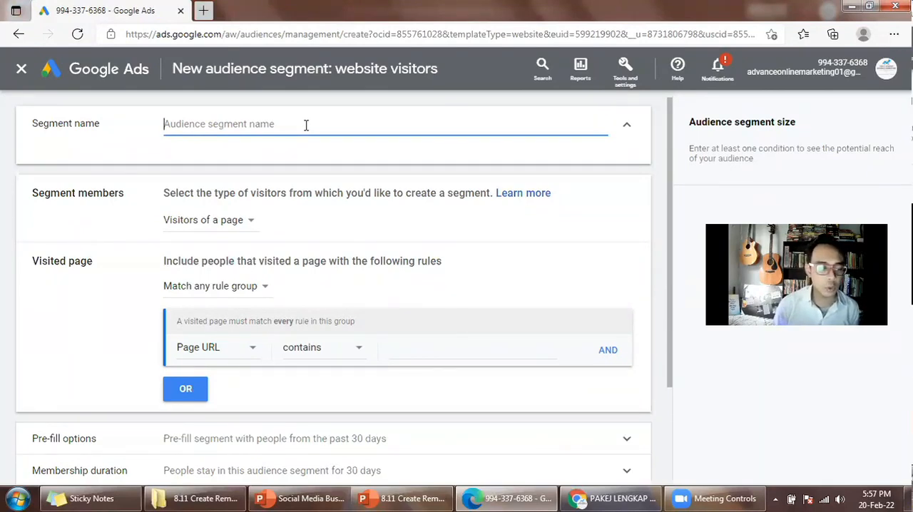
{"action": "type", "text": "IG Custom Audience - 20.02.22"}
{"action": "left_click", "coordinate": [231, 228]}
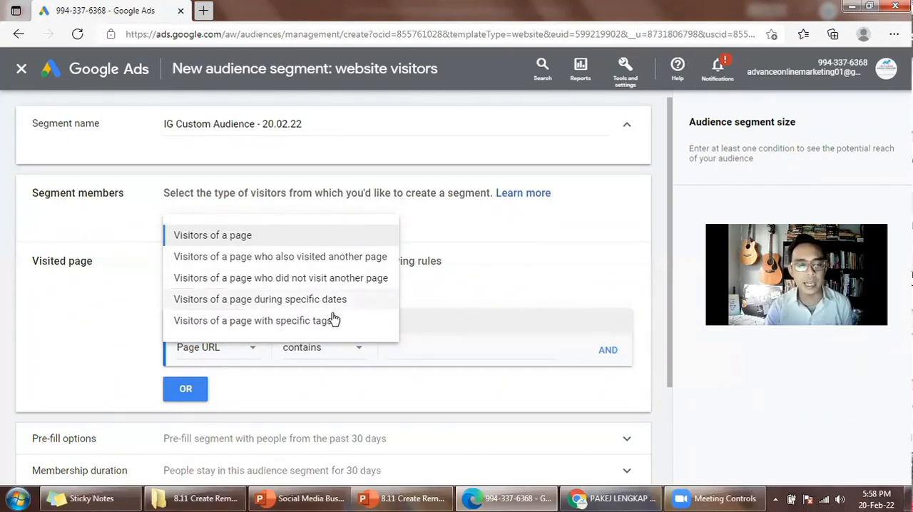
{"action": "left_click", "coordinate": [244, 237]}
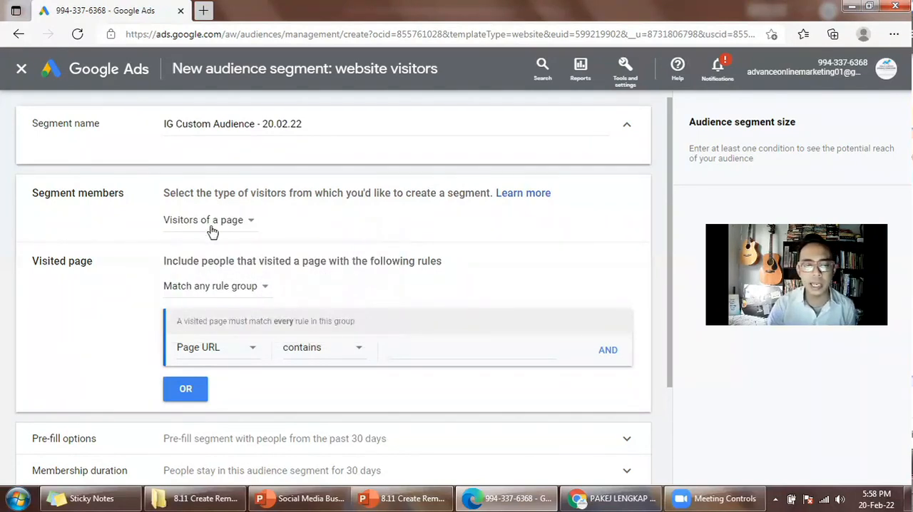
Review the rule group matching options for the visited page, keeping Match any rule group.
{"action": "scroll", "coordinate": [241, 241], "scroll_direction": "down", "scroll_amount": 1}
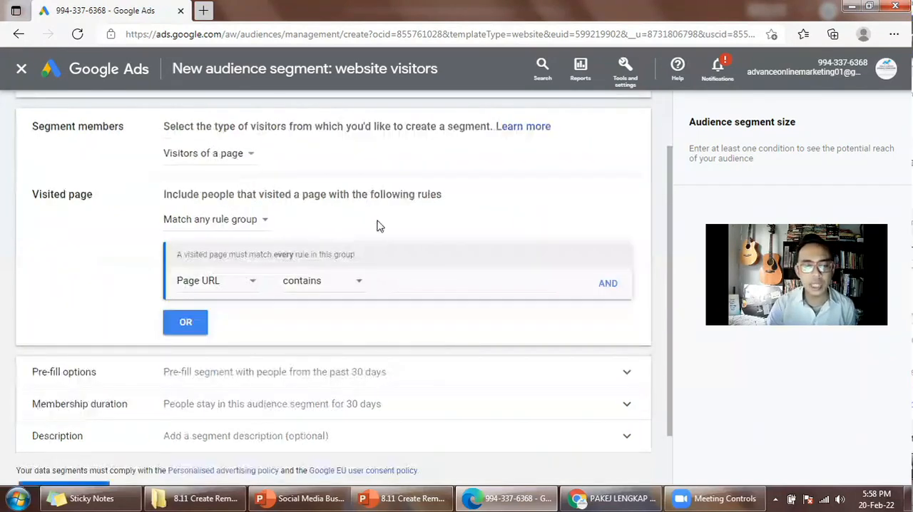
{"action": "left_click", "coordinate": [251, 223]}
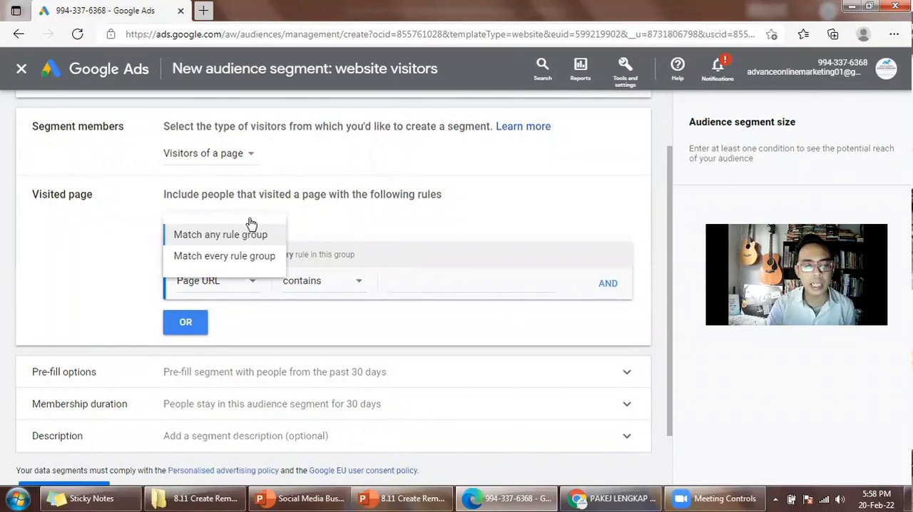
{"action": "left_click", "coordinate": [217, 230]}
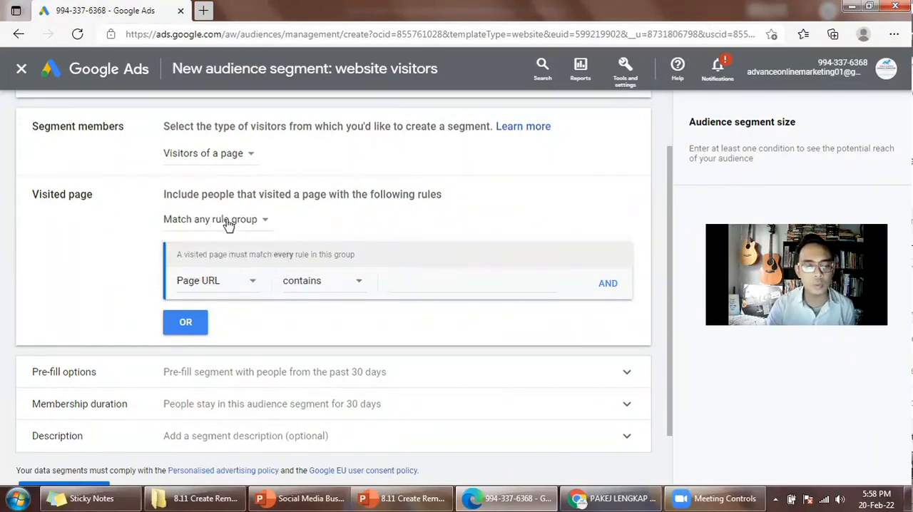
{"action": "left_click", "coordinate": [229, 226]}
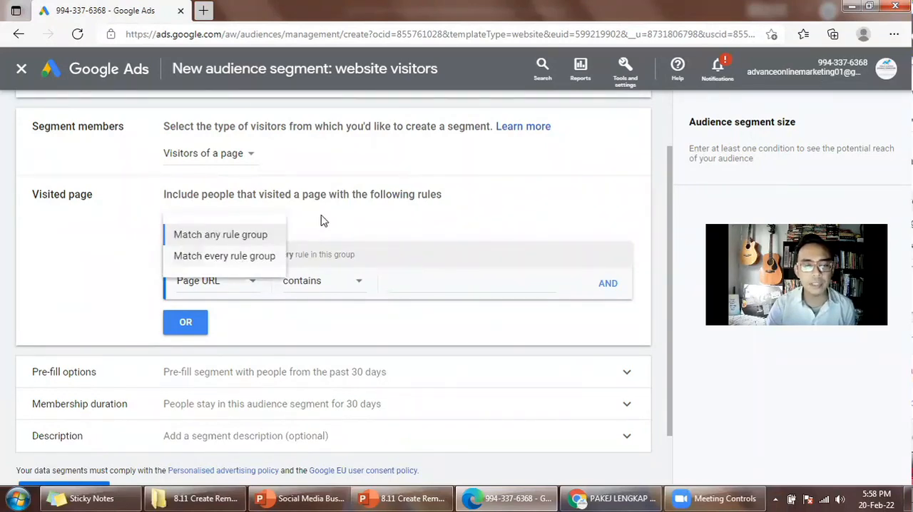
{"action": "left_click", "coordinate": [232, 234]}
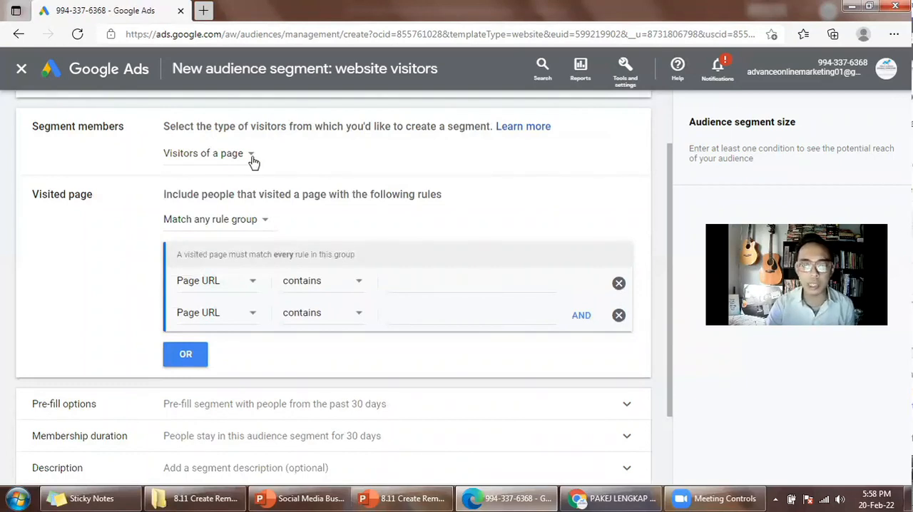
Try Match every rule group for the visited page rules, and switch back to Match any rule group.
{"action": "left_click", "coordinate": [244, 221]}
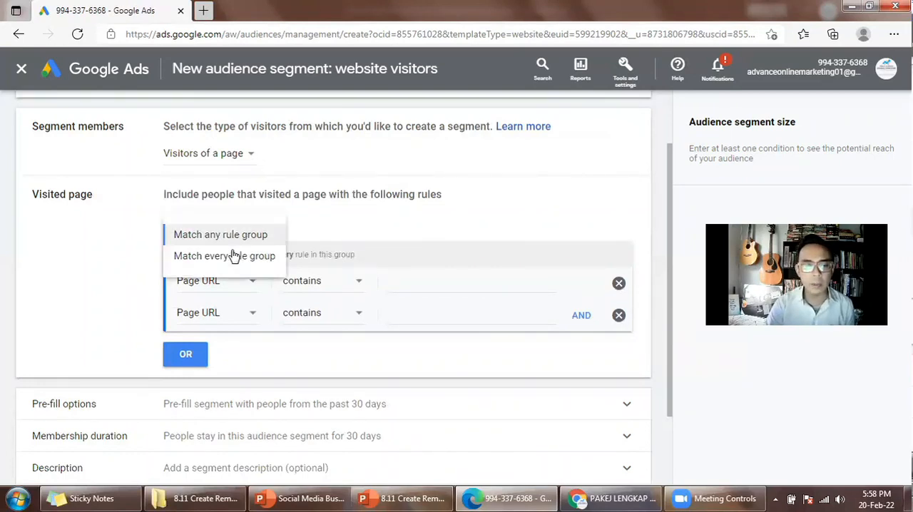
{"action": "left_click", "coordinate": [233, 262]}
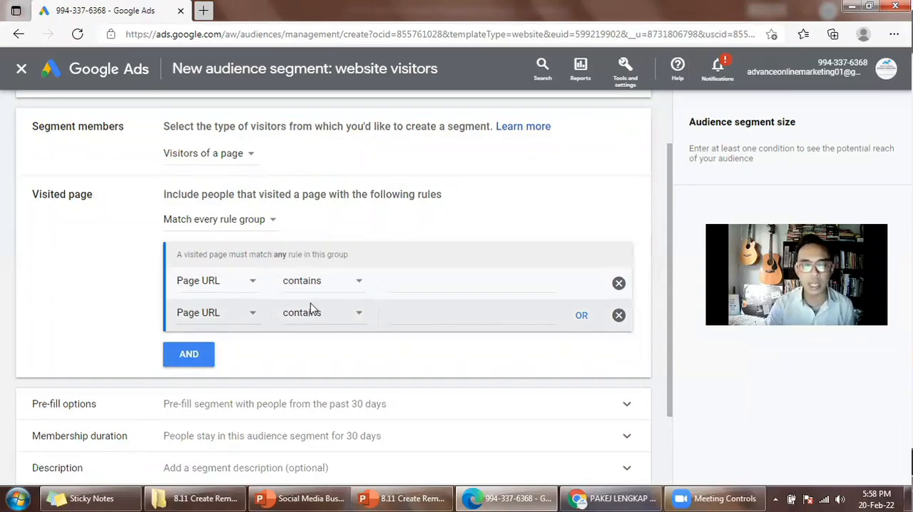
{"action": "left_click", "coordinate": [225, 220]}
{"action": "left_click", "coordinate": [234, 238]}
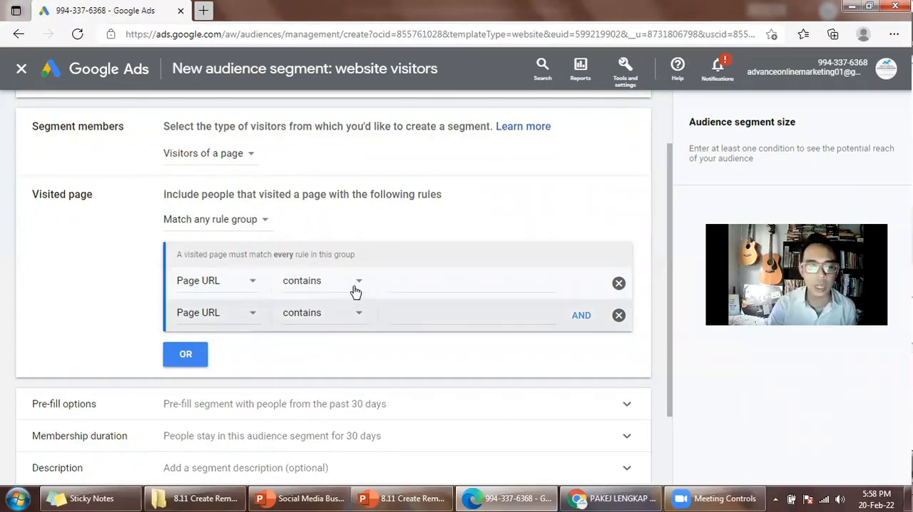
Set the first rule to Page URL contains the advanceonlinemarketing Instagram profile address, copied from the profile page in Chrome.
{"action": "left_click", "coordinate": [300, 285]}
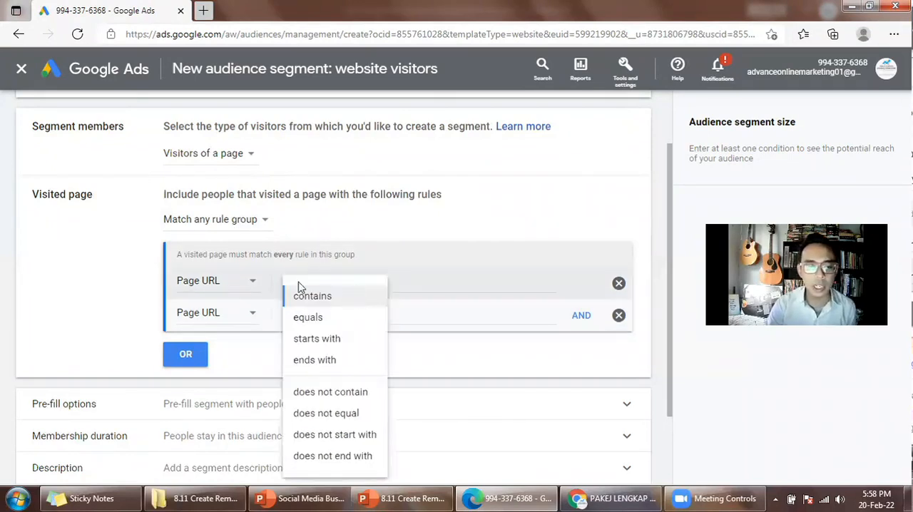
{"action": "left_click", "coordinate": [256, 284]}
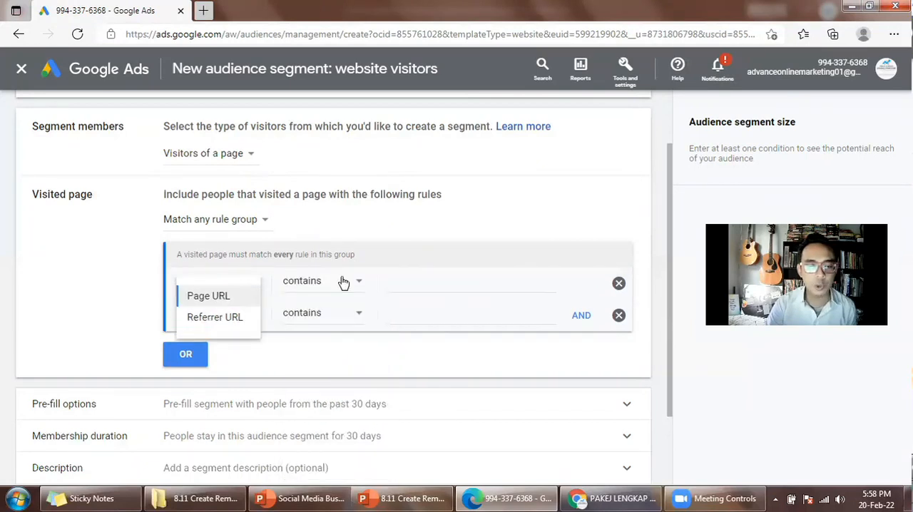
{"action": "left_click", "coordinate": [431, 279]}
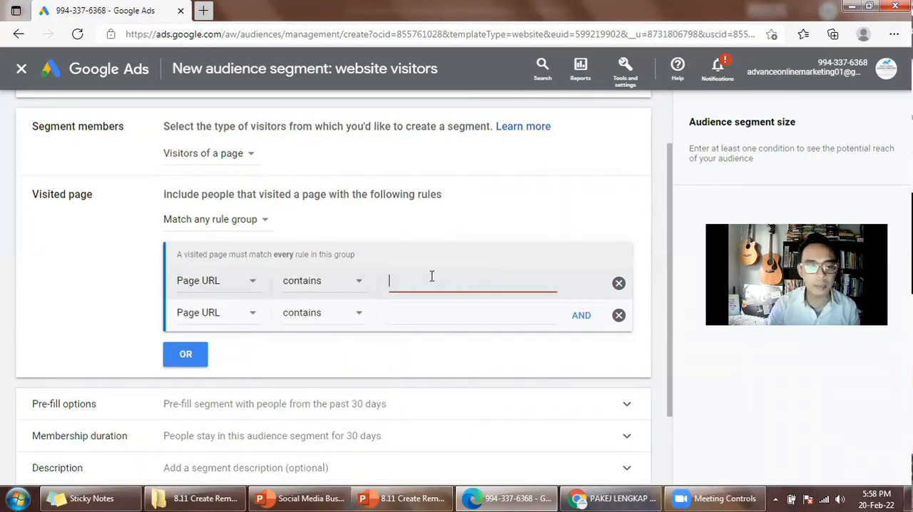
{"action": "left_click", "coordinate": [275, 31]}
{"action": "key", "text": "ctrl+c"}
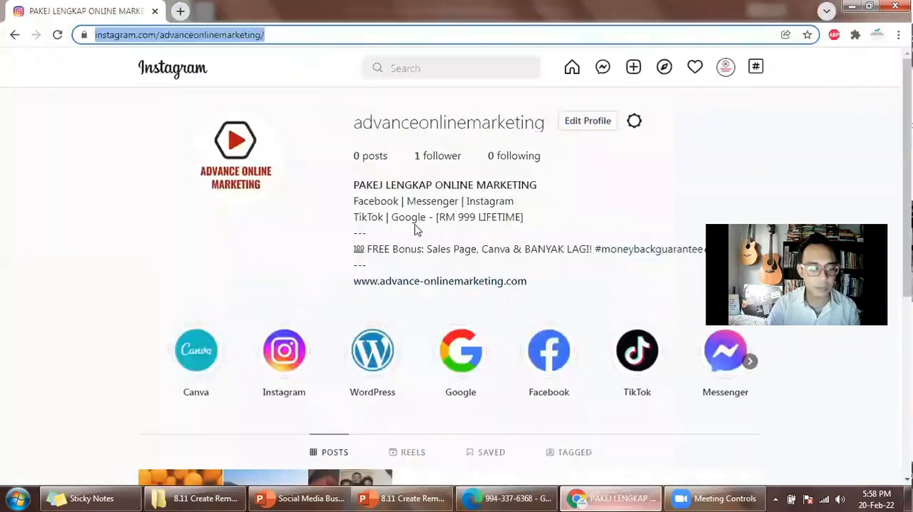
{"action": "left_click", "coordinate": [472, 493]}
{"action": "key", "text": "ctrl+v"}
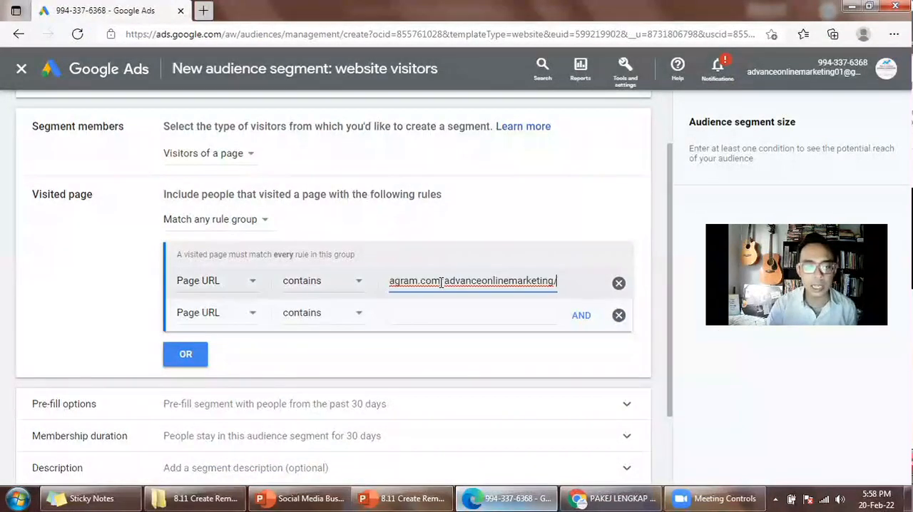
{"action": "left_click", "coordinate": [484, 214]}
Keep the first rule's condition as contains and remove the empty second Page URL rule.
{"action": "left_click", "coordinate": [321, 282]}
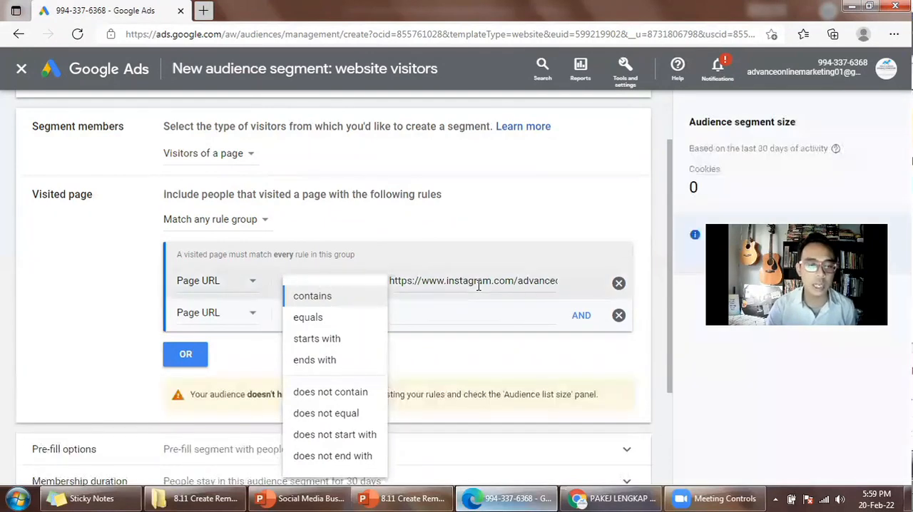
{"action": "left_click", "coordinate": [493, 211]}
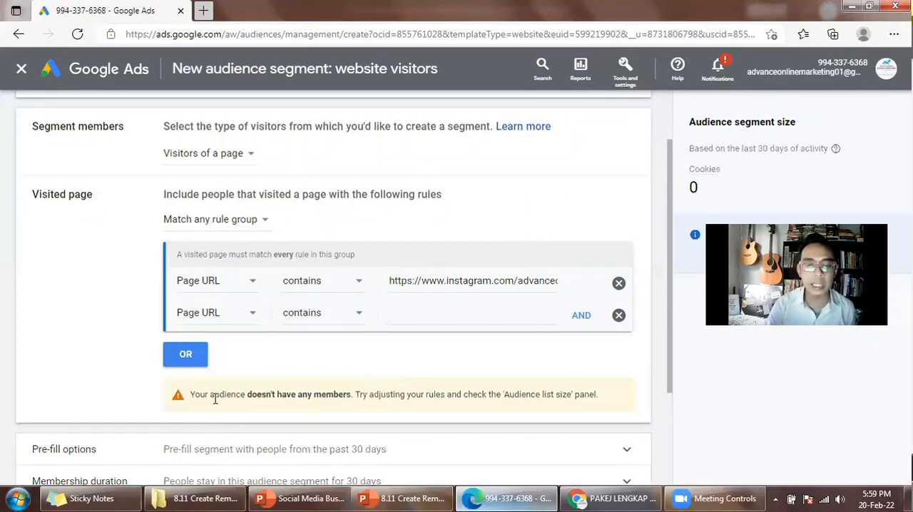
{"action": "left_click", "coordinate": [618, 316]}
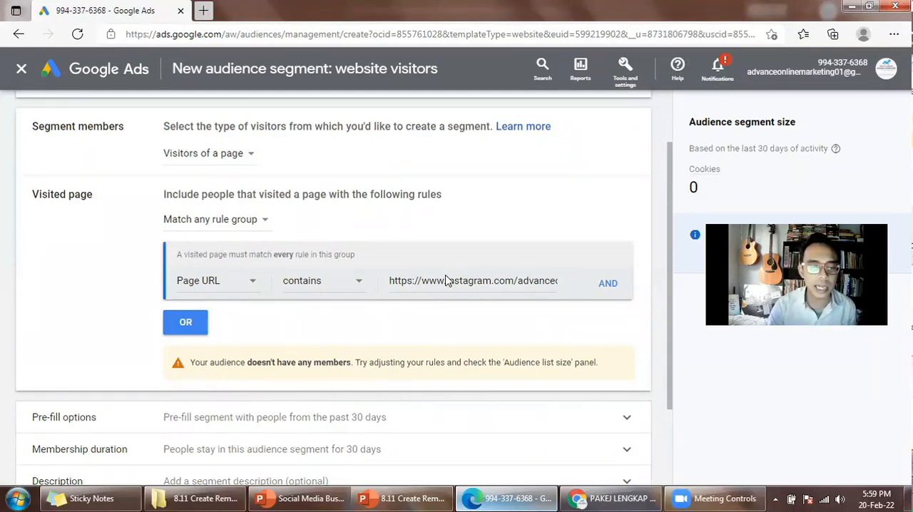
Try starting with an empty segment in the pre-fill options, and switch back to pre-filling with people from the past 30 days.
{"action": "scroll", "coordinate": [218, 299], "scroll_direction": "down", "scroll_amount": 2}
{"action": "left_click", "coordinate": [341, 308]}
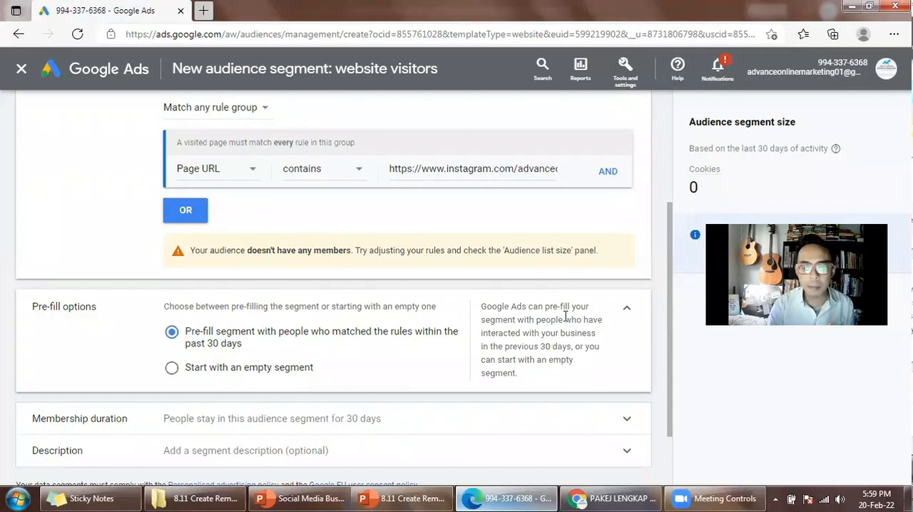
{"action": "left_click_drag", "start_coordinate": [570, 319], "coordinate": [585, 333]}
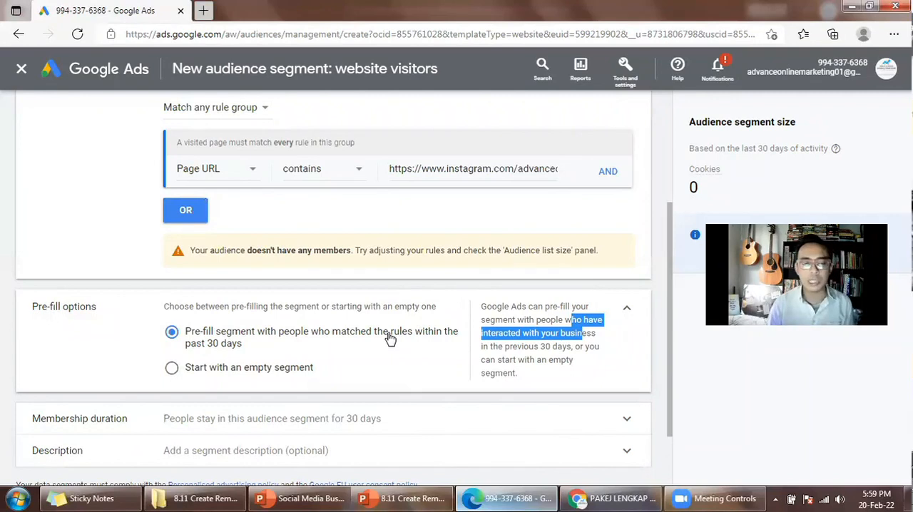
{"action": "left_click", "coordinate": [273, 368]}
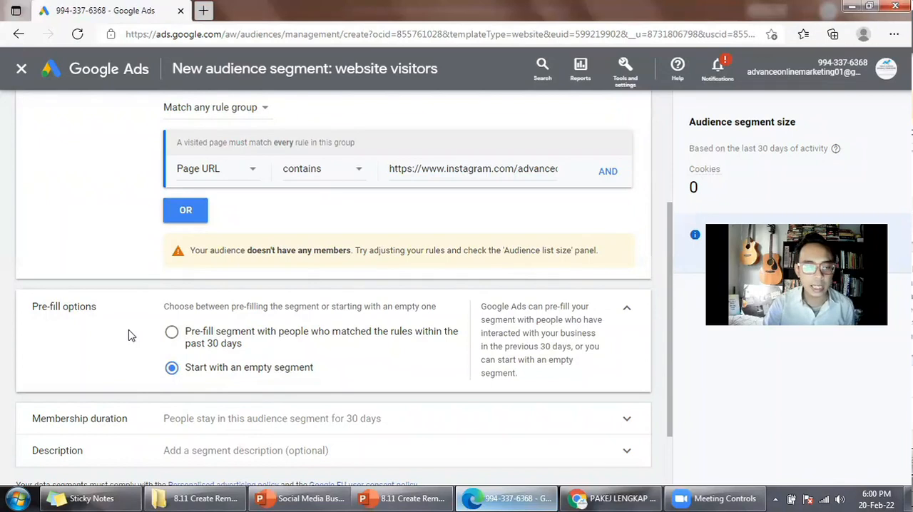
{"action": "left_click", "coordinate": [196, 336]}
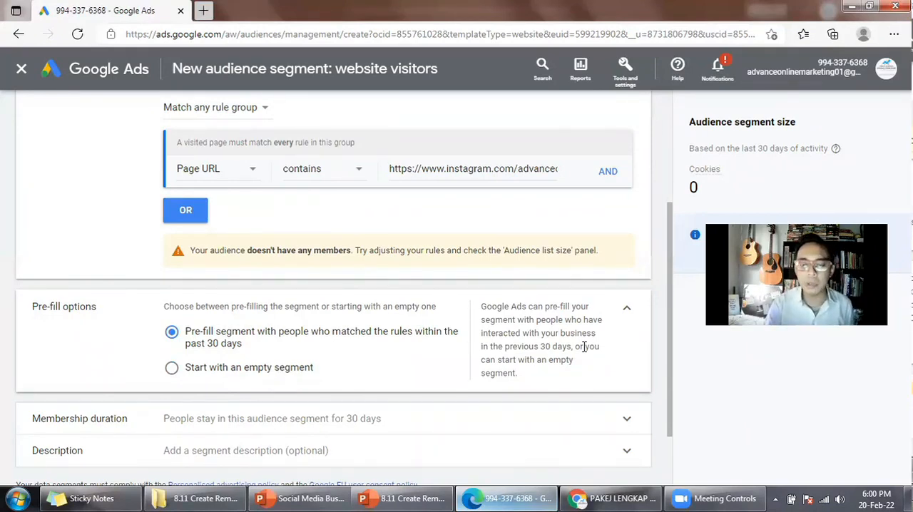
{"action": "left_click", "coordinate": [624, 314]}
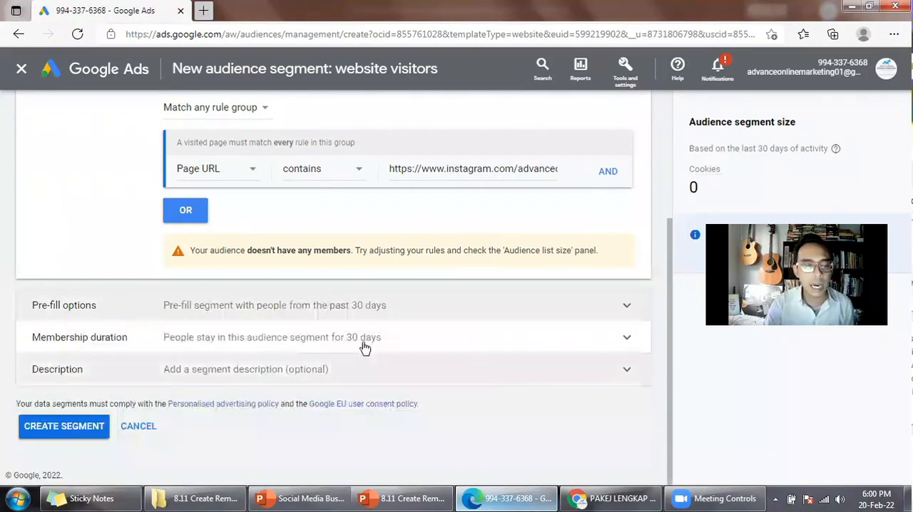
Set the segment's membership duration to 180 days.
{"action": "left_click", "coordinate": [463, 342]}
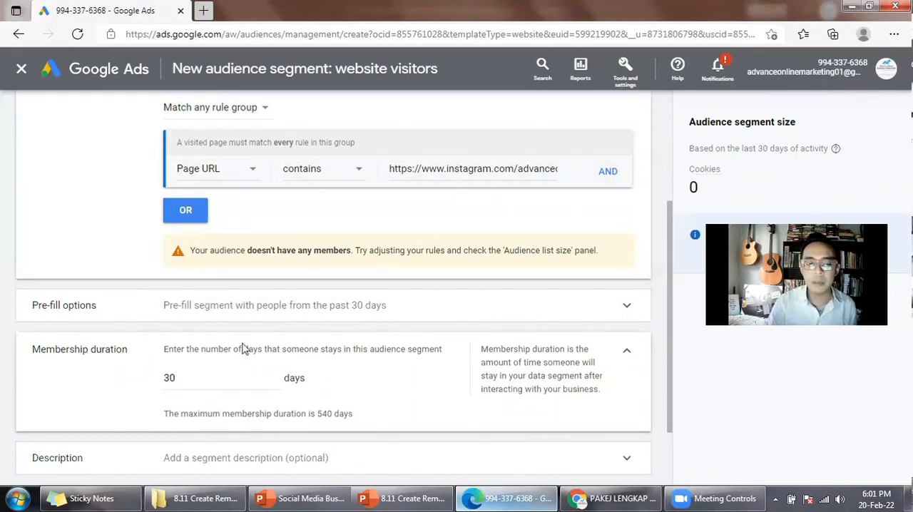
{"action": "left_click_drag", "start_coordinate": [306, 350], "coordinate": [337, 350]}
{"action": "left_click", "coordinate": [358, 350]}
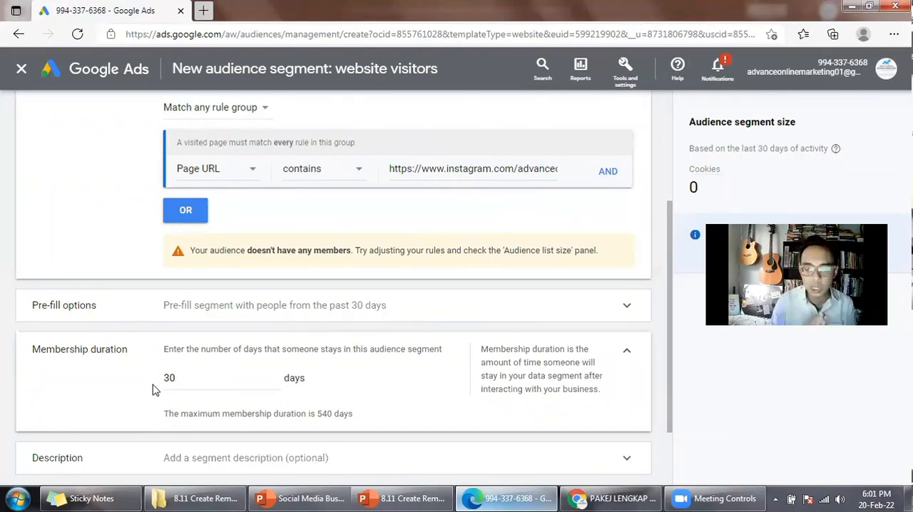
{"action": "double_click", "coordinate": [187, 379]}
{"action": "type", "text": "1"}
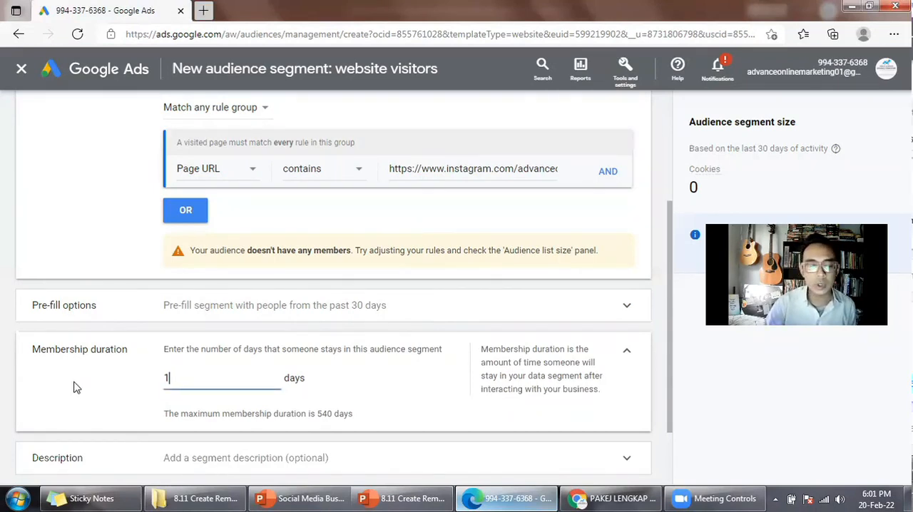
{"action": "type", "text": "80"}
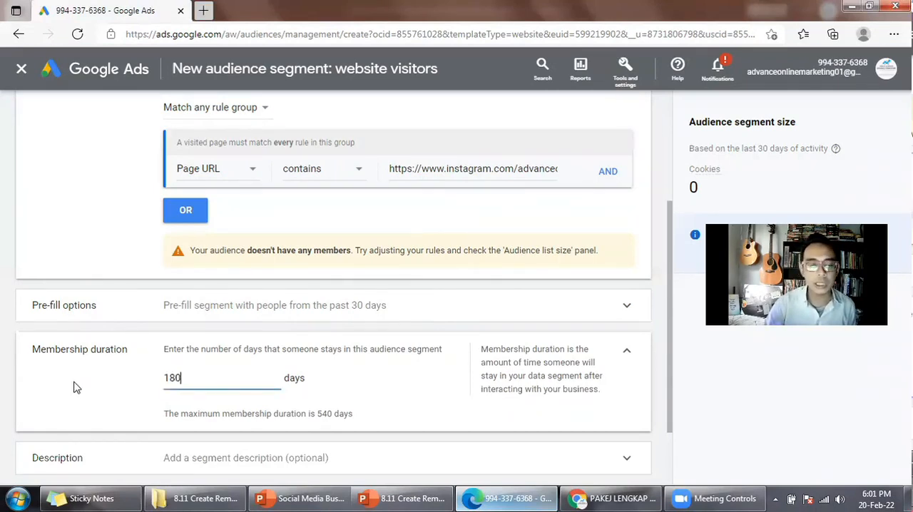
{"action": "left_click", "coordinate": [77, 388]}
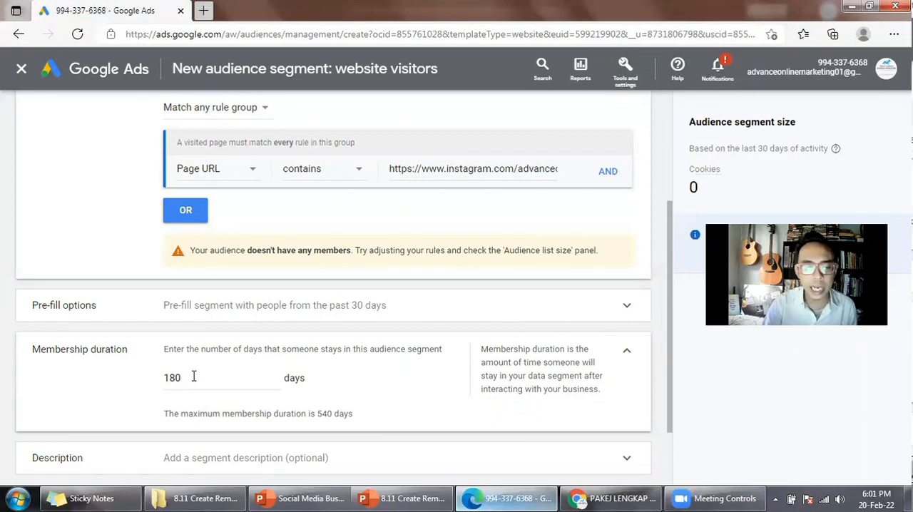
Change the segment's membership duration to 7 days.
{"action": "left_click_drag", "start_coordinate": [192, 375], "coordinate": [71, 382]}
{"action": "type", "text": "7"}
{"action": "left_click", "coordinate": [396, 383]}
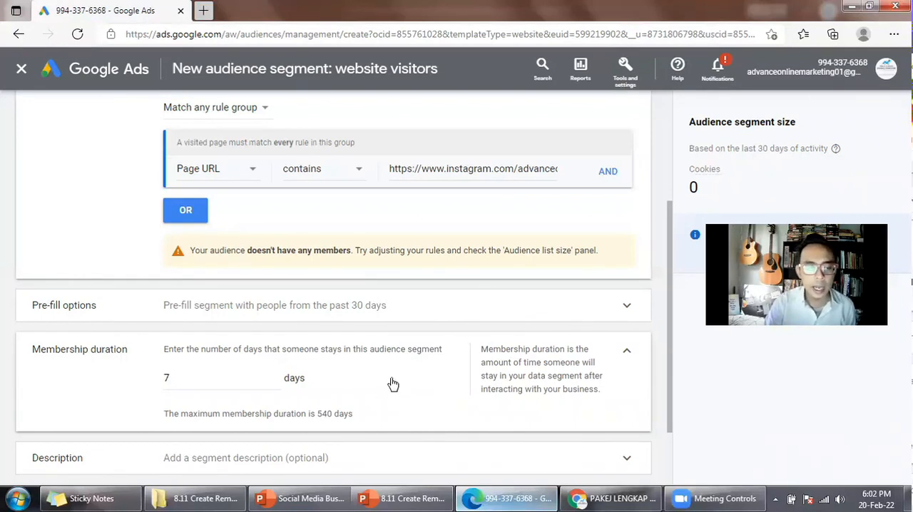
Set the segment's membership duration to 30 days and collapse its settings.
{"action": "scroll", "coordinate": [393, 384], "scroll_direction": "down", "scroll_amount": 1}
{"action": "double_click", "coordinate": [184, 311]}
{"action": "type", "text": "30"}
{"action": "left_click", "coordinate": [89, 282]}
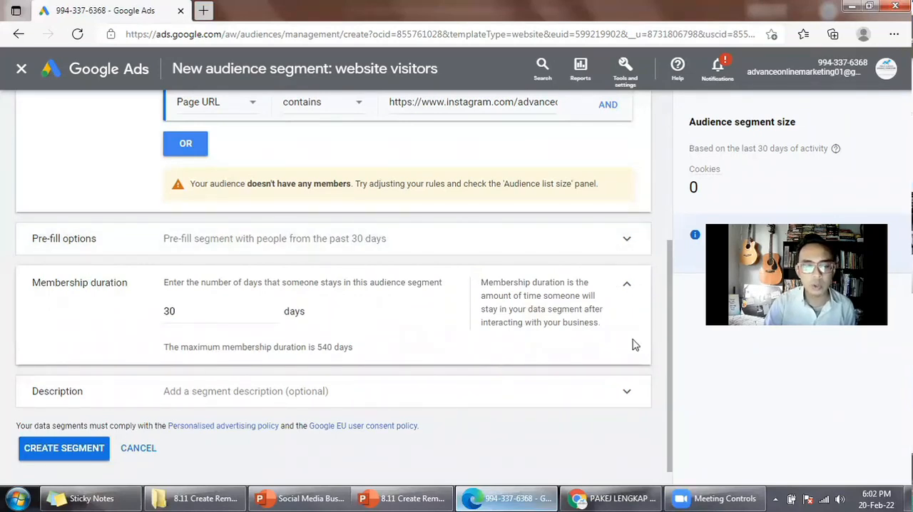
{"action": "left_click", "coordinate": [626, 285]}
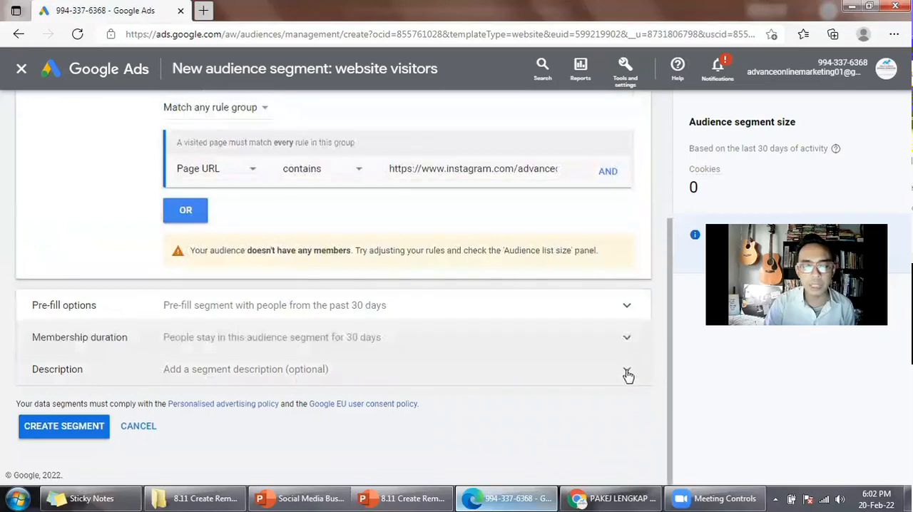
Add the segment description "30 days audience".
{"action": "left_click", "coordinate": [284, 372]}
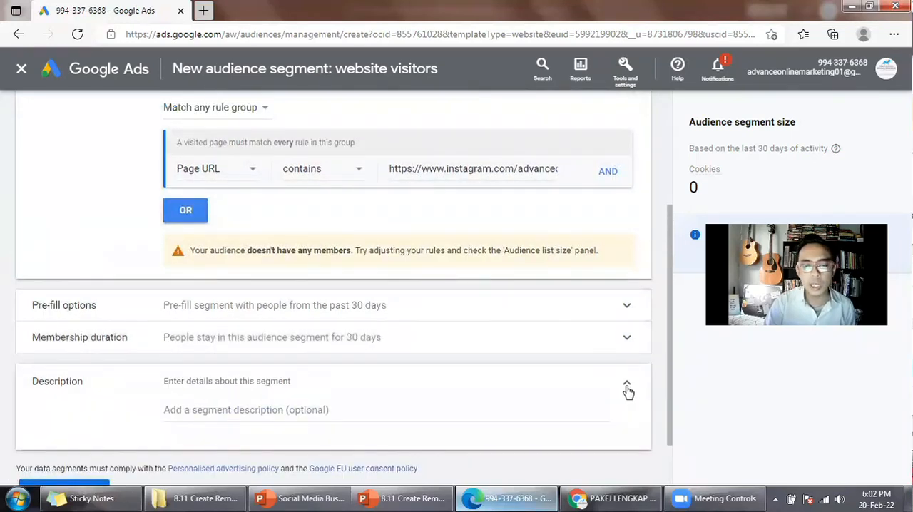
{"action": "left_click", "coordinate": [627, 389]}
{"action": "scroll", "coordinate": [606, 364], "scroll_direction": "up", "scroll_amount": 3}
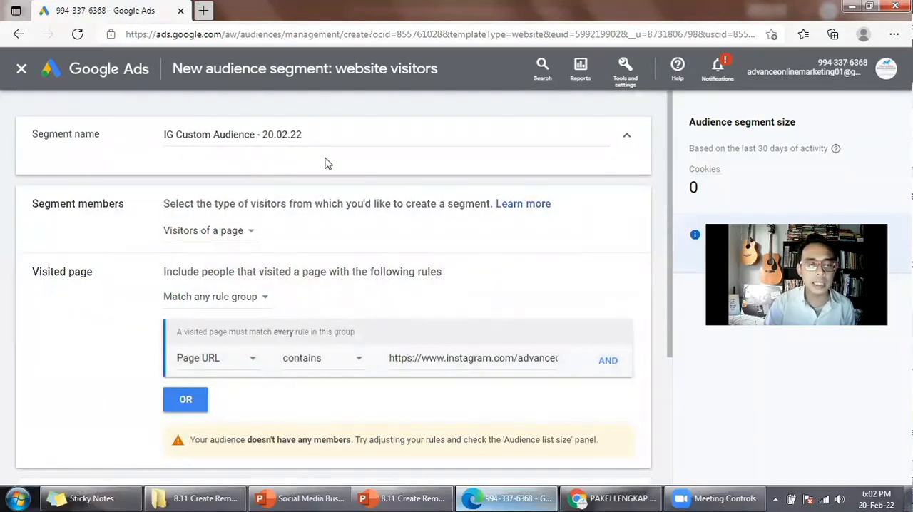
{"action": "scroll", "coordinate": [378, 190], "scroll_direction": "down", "scroll_amount": 5}
{"action": "left_click", "coordinate": [389, 381]}
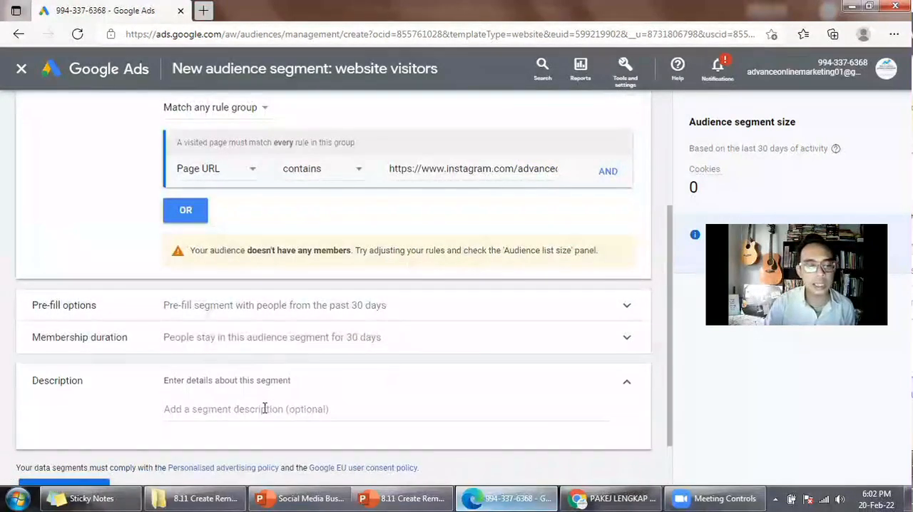
{"action": "left_click", "coordinate": [263, 412]}
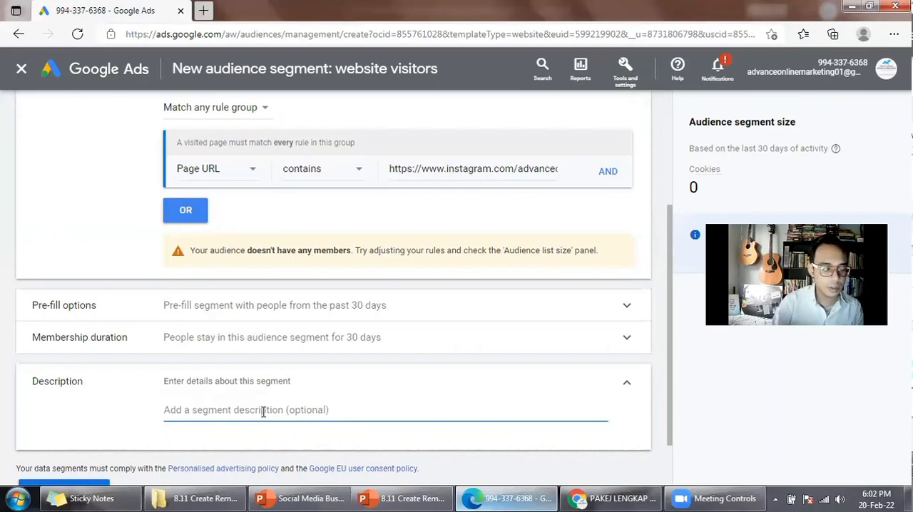
{"action": "type", "text": "30 days audience"}
Look over the segment's settings and create the website visitors segment.
{"action": "scroll", "coordinate": [414, 367], "scroll_direction": "down", "scroll_amount": 2}
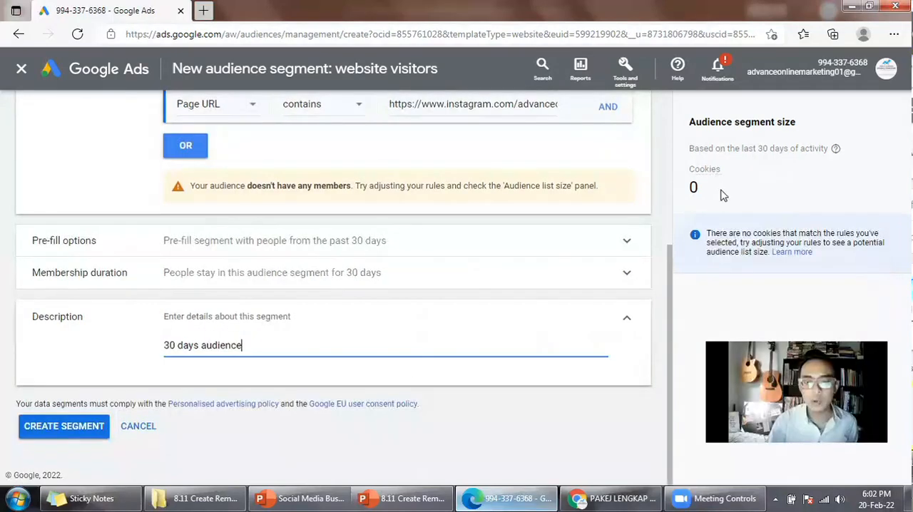
{"action": "scroll", "coordinate": [398, 337], "scroll_direction": "up", "scroll_amount": 3}
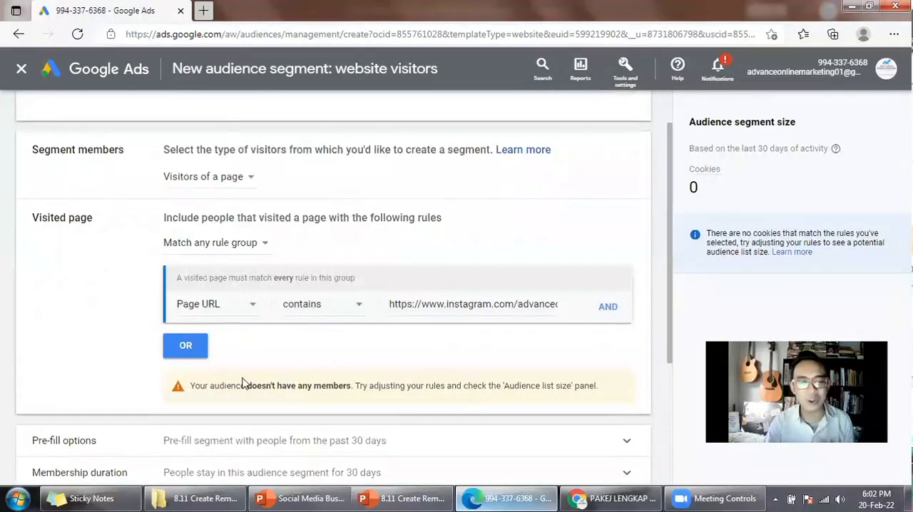
{"action": "scroll", "coordinate": [325, 395], "scroll_direction": "down", "scroll_amount": 3}
{"action": "left_click", "coordinate": [82, 427]}
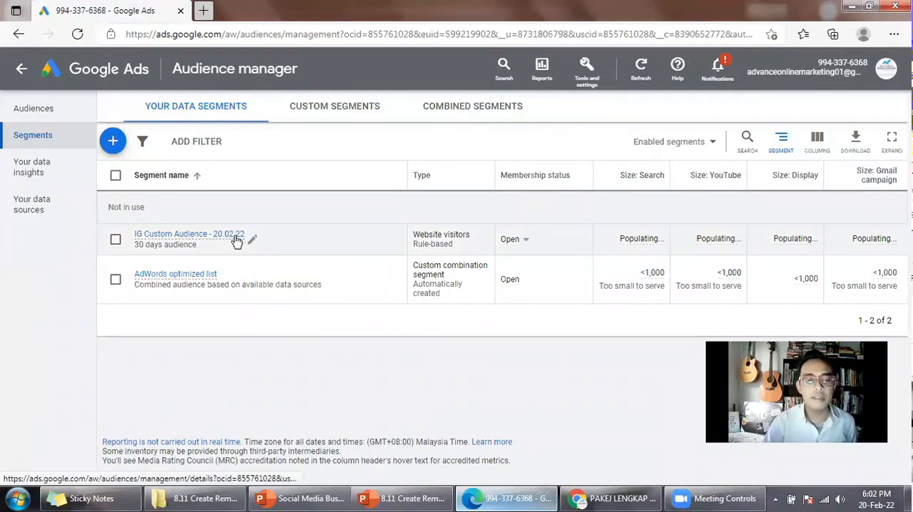
Review the other data segment types that can be added and the custom segments, returning to the list of your data segments.
{"action": "mouse_move", "coordinate": [237, 241]}
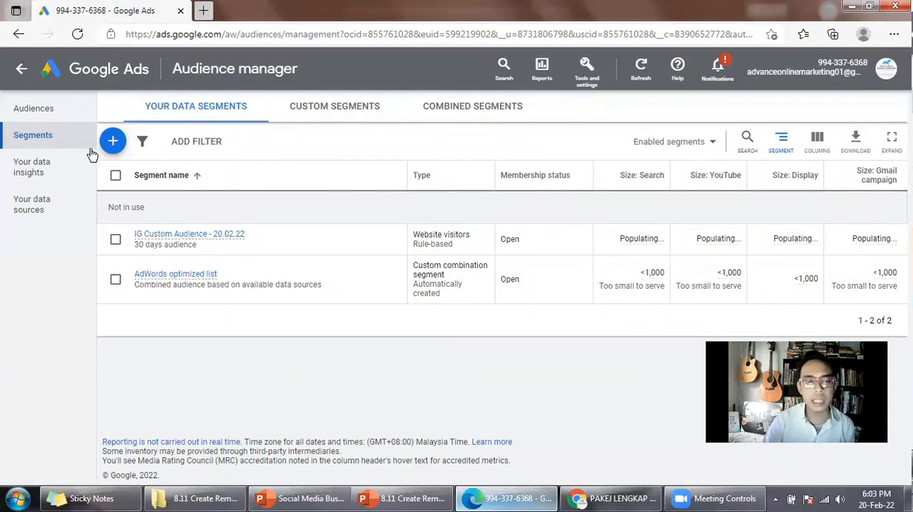
{"action": "left_click", "coordinate": [112, 141]}
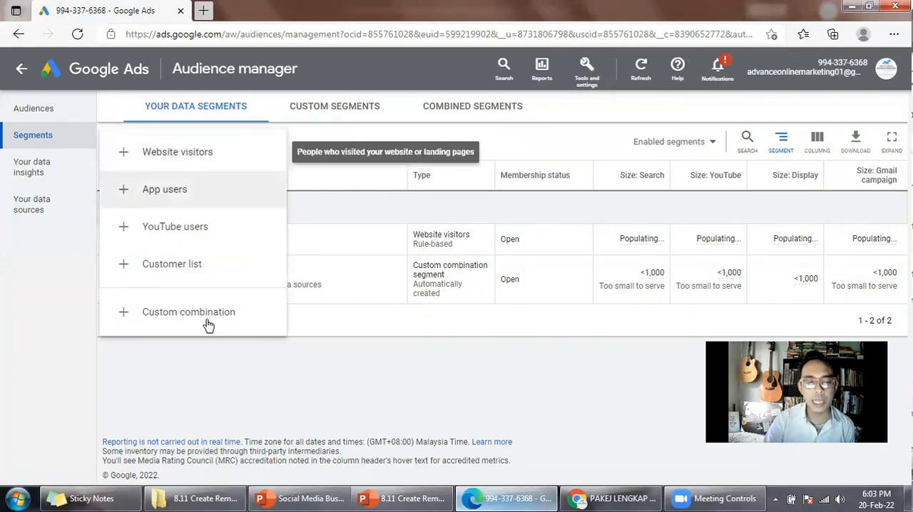
{"action": "left_click", "coordinate": [353, 103]}
{"action": "left_click", "coordinate": [353, 105]}
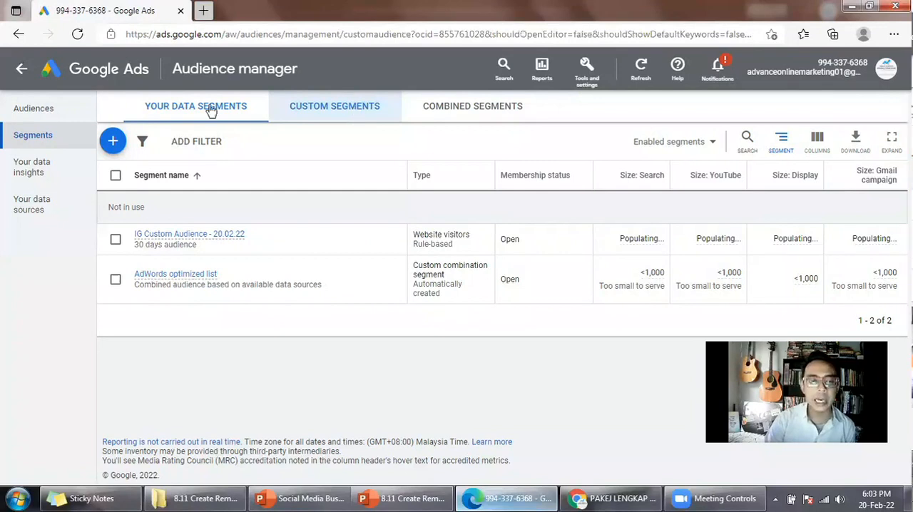
{"action": "left_click", "coordinate": [241, 118]}
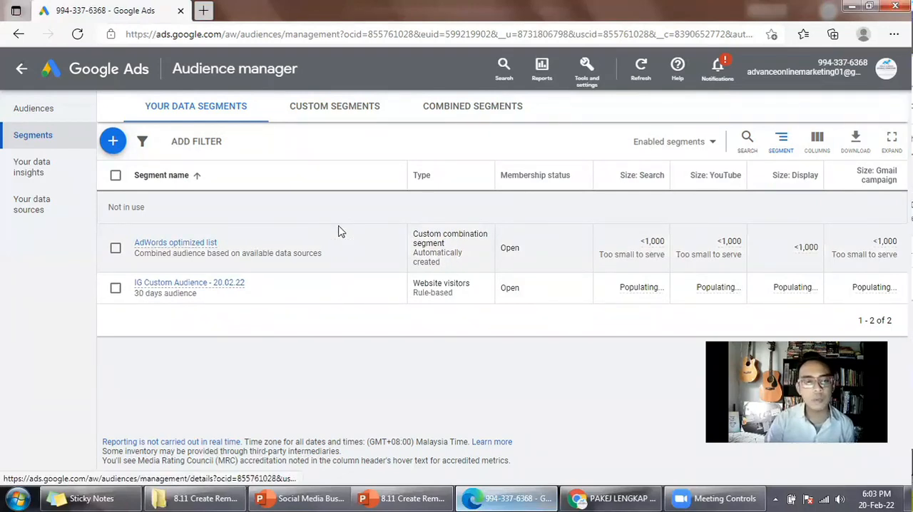
Leave Audience manager for the account's campaign list and start a new campaign.
{"action": "left_click", "coordinate": [111, 75]}
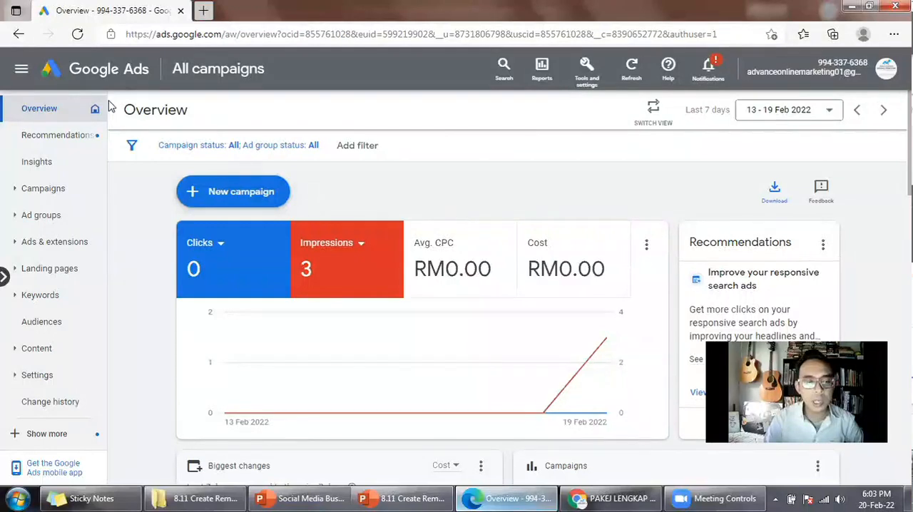
{"action": "left_click", "coordinate": [62, 191]}
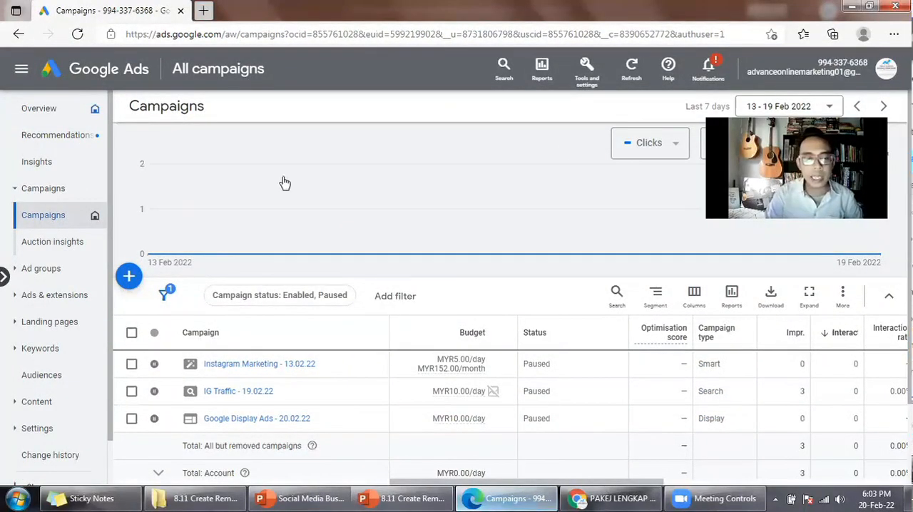
{"action": "left_click", "coordinate": [129, 278]}
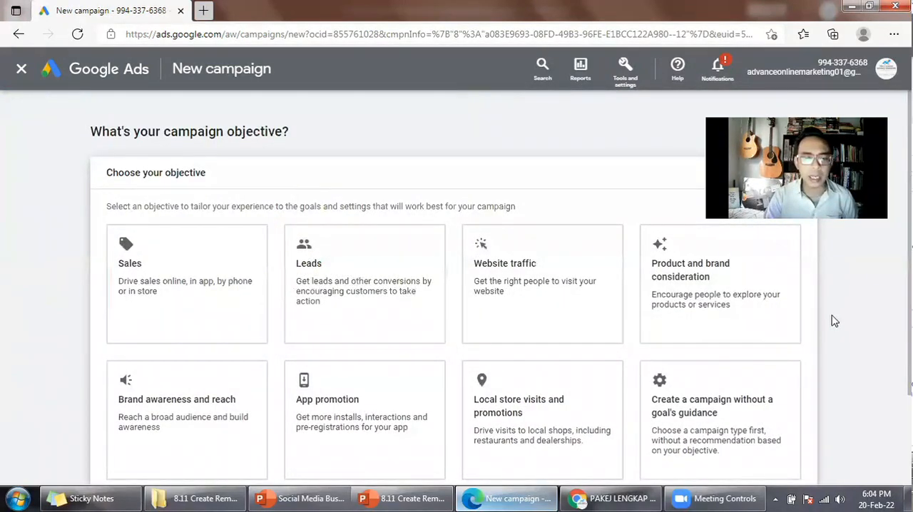
Choose the Website traffic objective, keep the Phone call leads conversion goal, and select Search as the campaign type.
{"action": "left_click", "coordinate": [562, 291]}
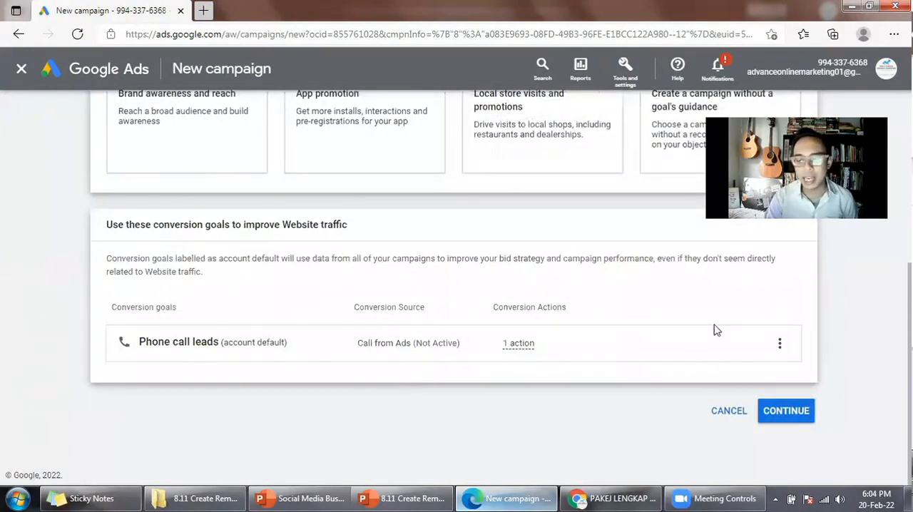
{"action": "left_click", "coordinate": [782, 343]}
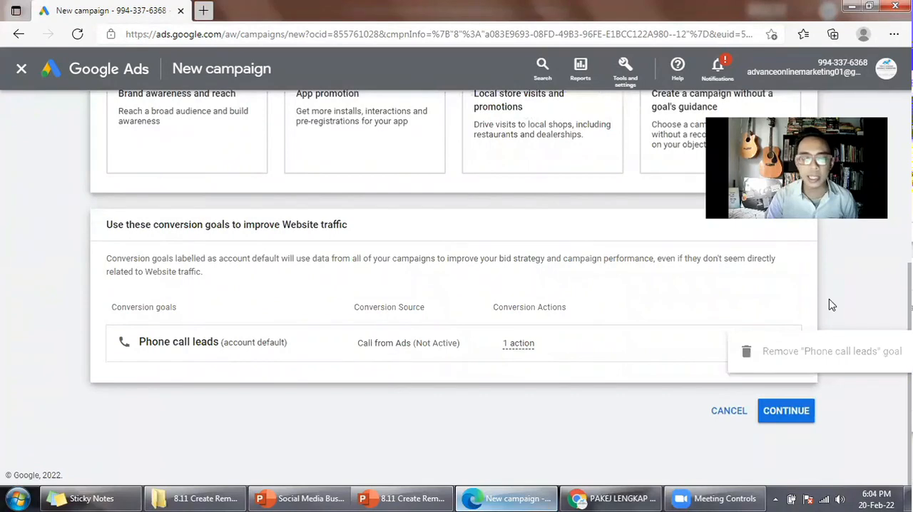
{"action": "left_click", "coordinate": [785, 415]}
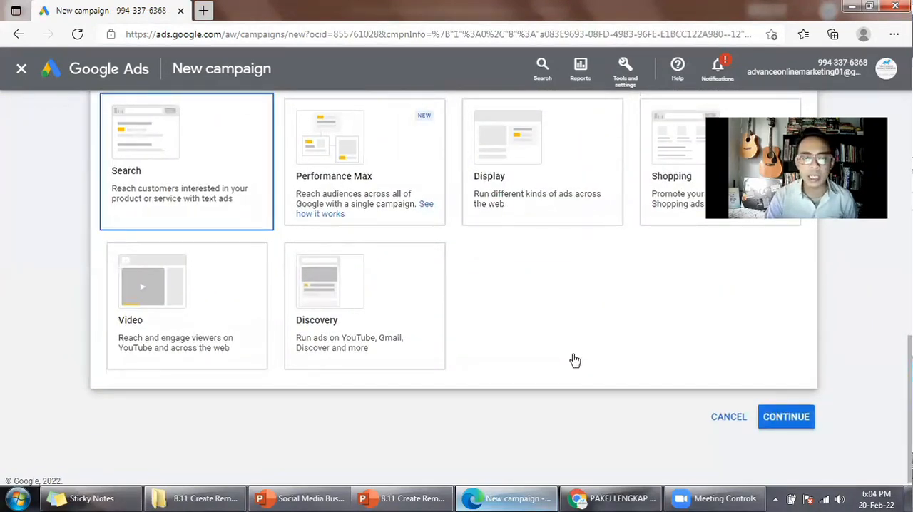
{"action": "left_click", "coordinate": [771, 419]}
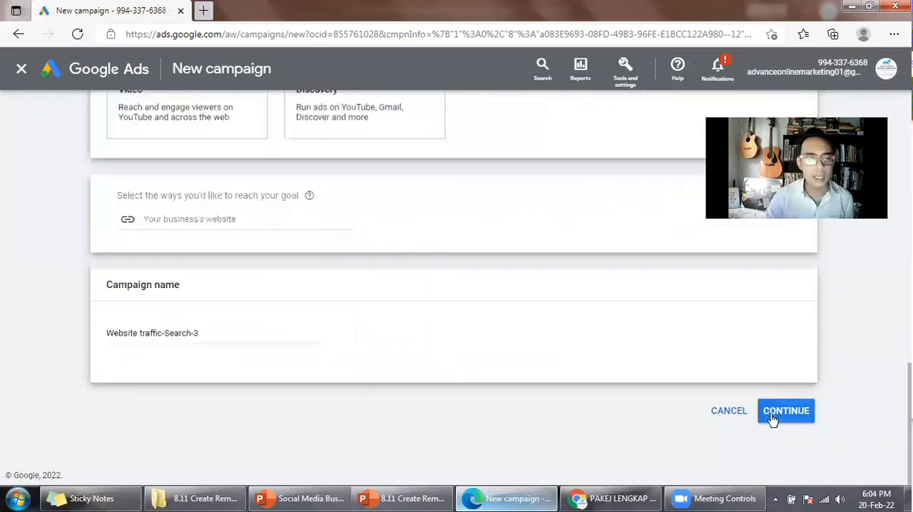
{"action": "left_click", "coordinate": [234, 223]}
{"action": "type", "text": "https://www.instagram.com/advanceonlinemarketing/"}
{"action": "key", "text": "Tab"}
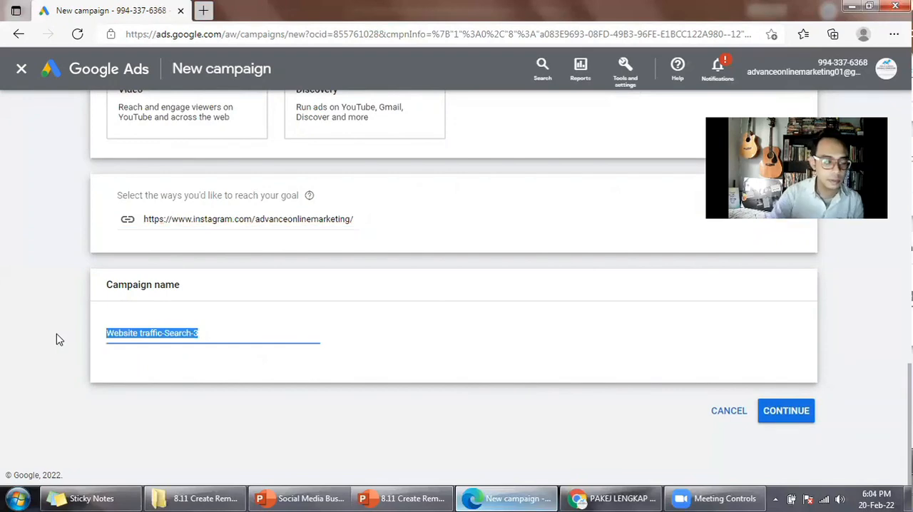
{"action": "type", "text": "Re"}
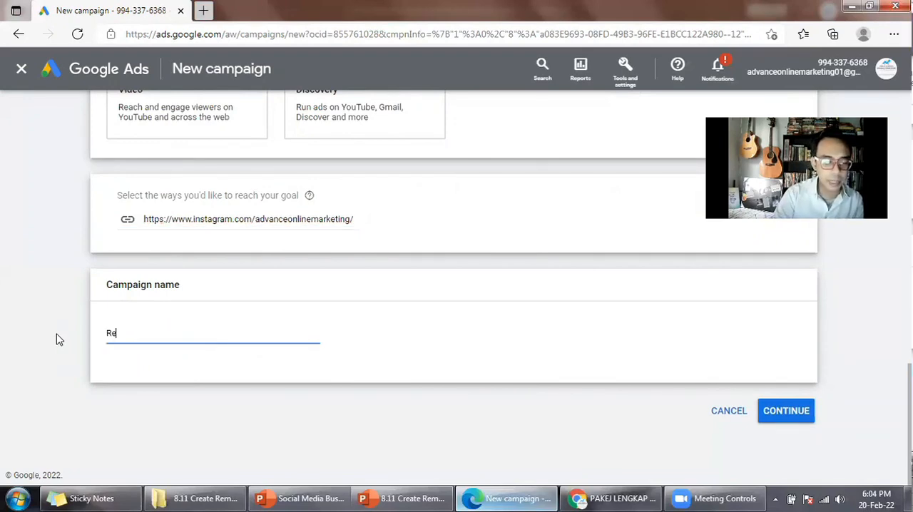
{"action": "type", "text": "marketing Campaign - "}
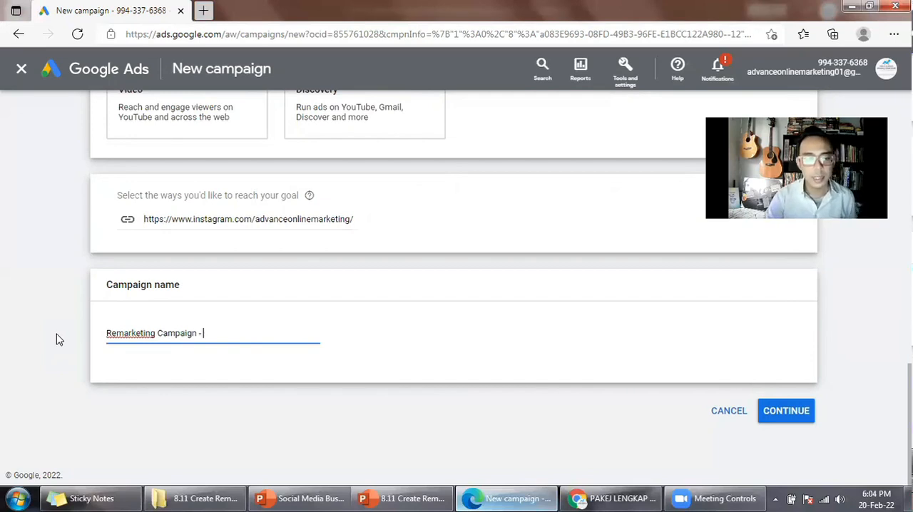
{"action": "type", "text": "20.02.22"}
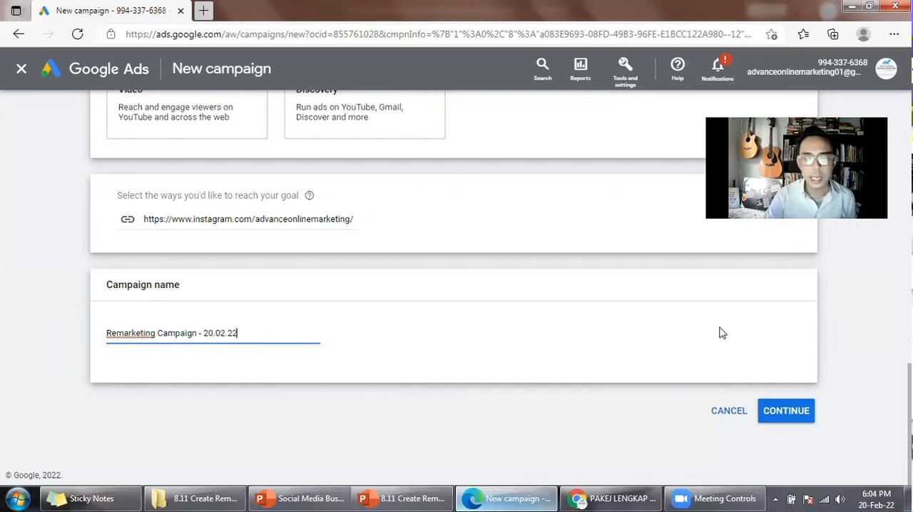
Continue to the budget and bidding settings and set the campaign's average daily budget to MYR 10.
{"action": "left_click", "coordinate": [787, 412]}
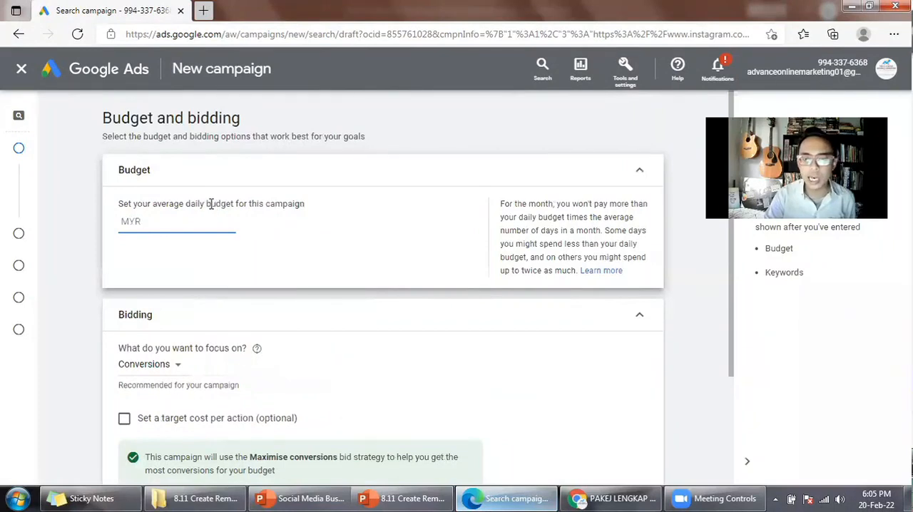
{"action": "left_click_drag", "start_coordinate": [822, 158], "coordinate": [832, 350]}
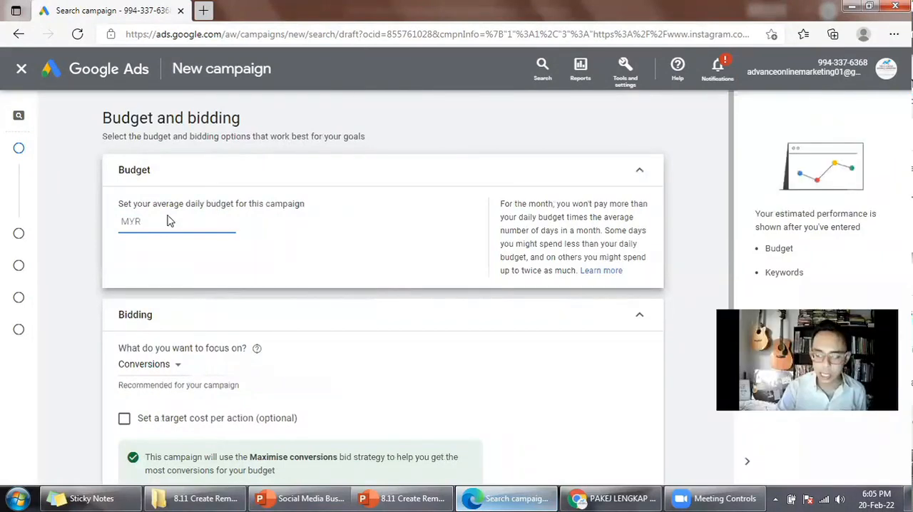
{"action": "left_click", "coordinate": [142, 224]}
{"action": "type", "text": "10"}
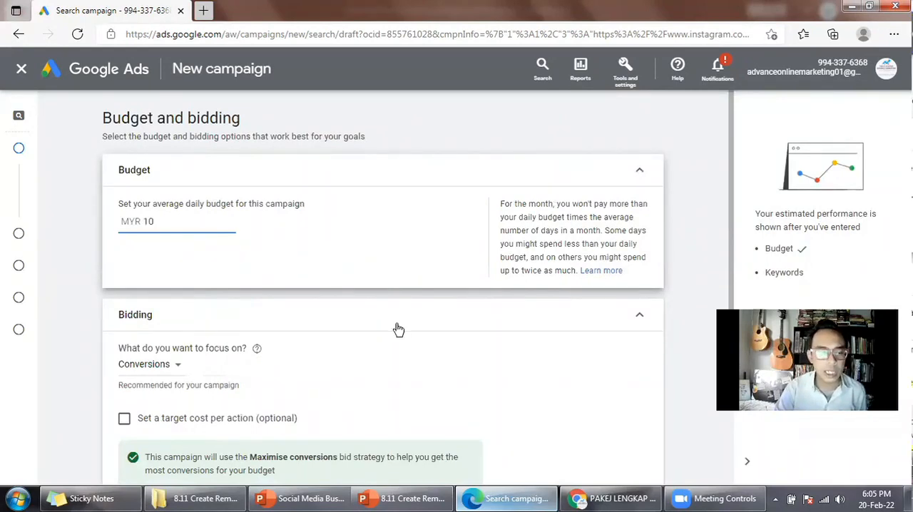
{"action": "left_click", "coordinate": [180, 254]}
Choose Manual CPC directly as the bid strategy, turn off Enhanced CPC, and proceed to the campaign settings.
{"action": "scroll", "coordinate": [180, 254], "scroll_direction": "down", "scroll_amount": 2}
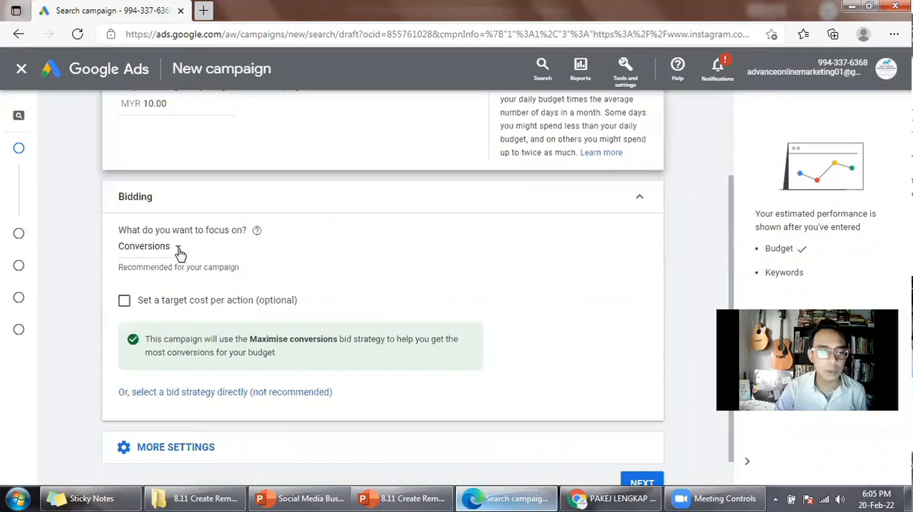
{"action": "left_click", "coordinate": [178, 252]}
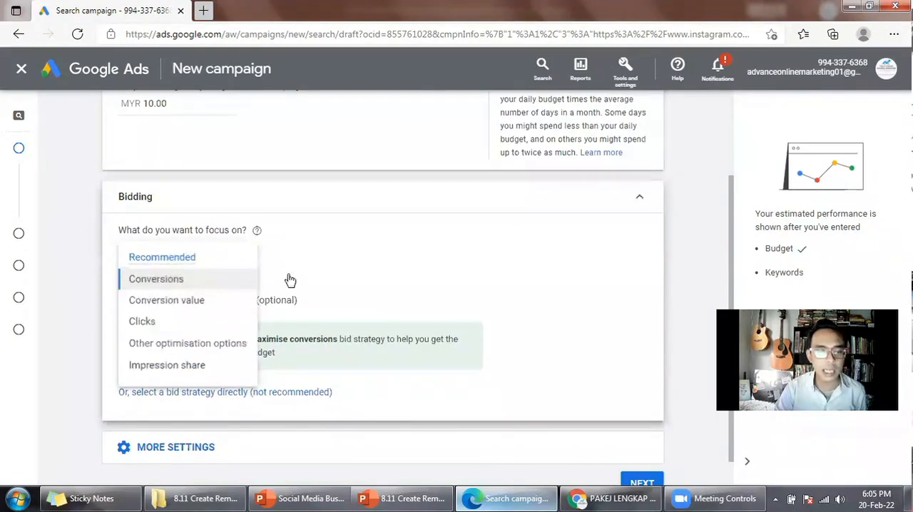
{"action": "left_click", "coordinate": [280, 399]}
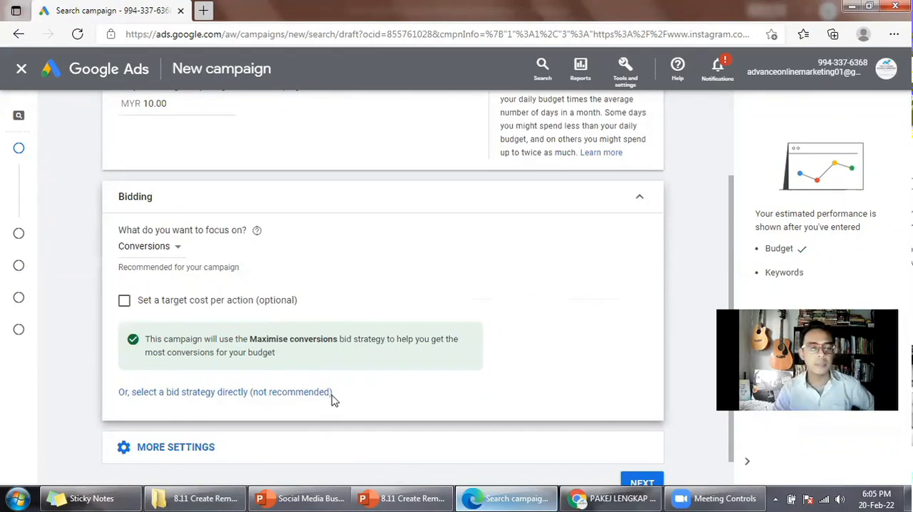
{"action": "left_click", "coordinate": [332, 400]}
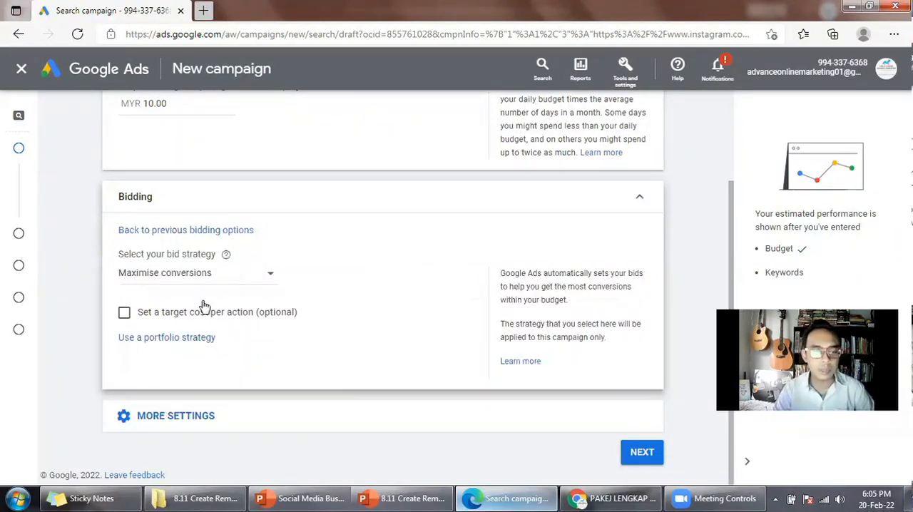
{"action": "left_click", "coordinate": [179, 274]}
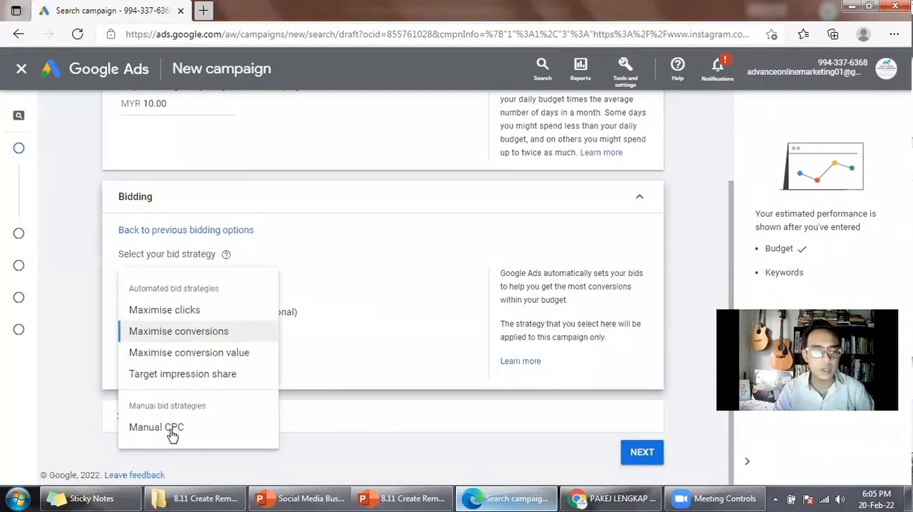
{"action": "left_click", "coordinate": [171, 432]}
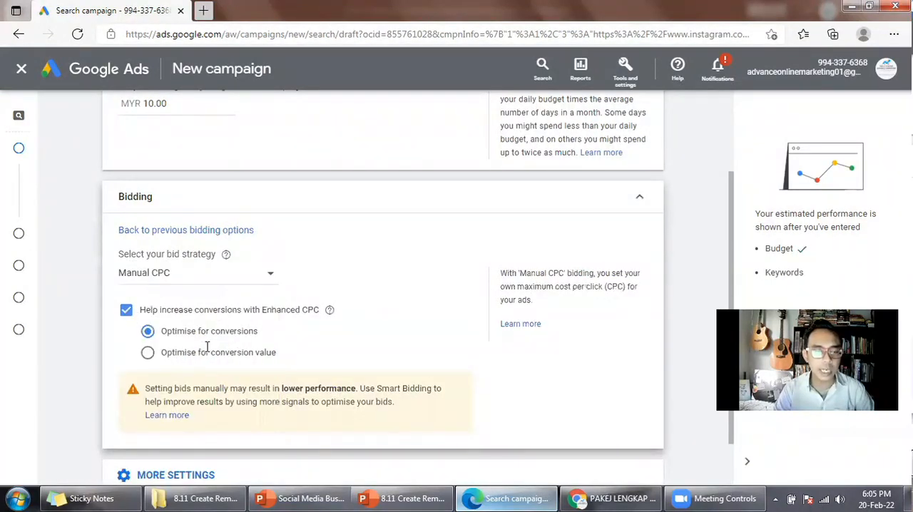
{"action": "left_click", "coordinate": [126, 310]}
{"action": "scroll", "coordinate": [230, 345], "scroll_direction": "down", "scroll_amount": 2}
{"action": "left_click", "coordinate": [692, 452]}
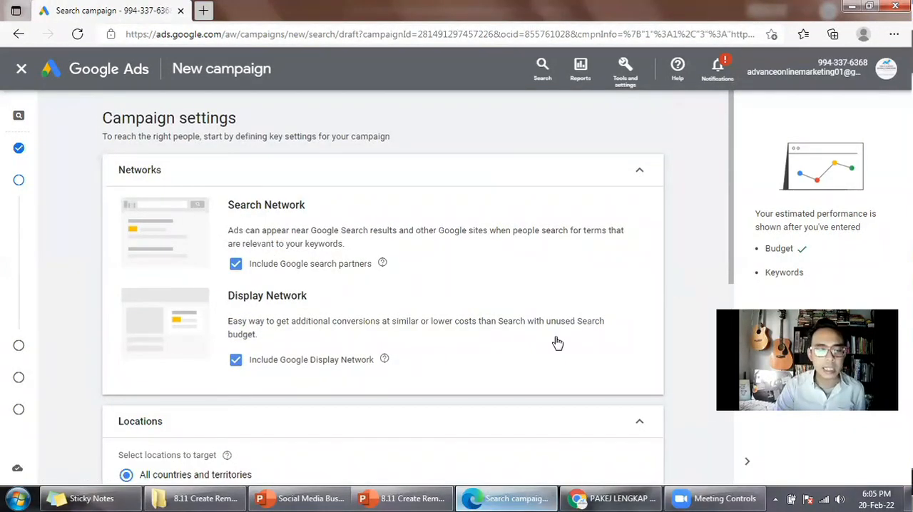
Exclude the Google Display Network from the campaign and target Malaysia as the location.
{"action": "left_click", "coordinate": [236, 360]}
{"action": "scroll", "coordinate": [502, 340], "scroll_direction": "down", "scroll_amount": 2}
{"action": "scroll", "coordinate": [463, 336], "scroll_direction": "down", "scroll_amount": 1}
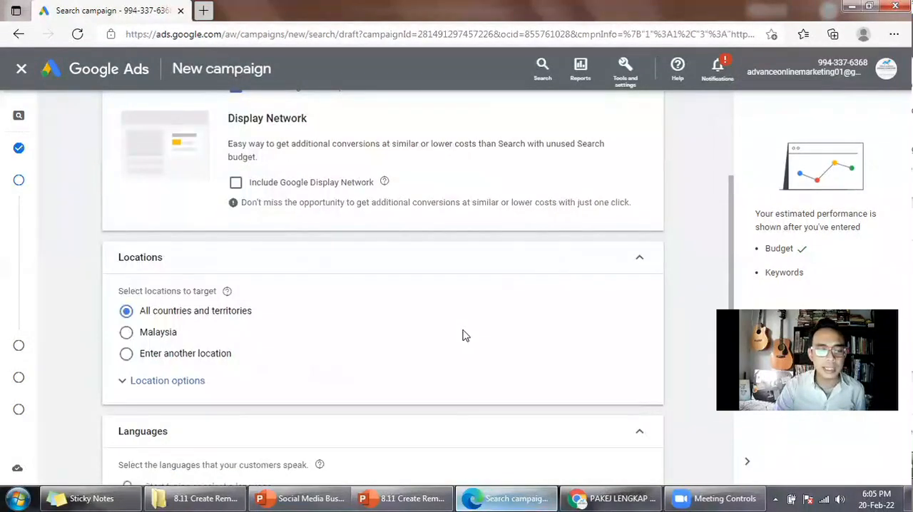
{"action": "left_click", "coordinate": [464, 336]}
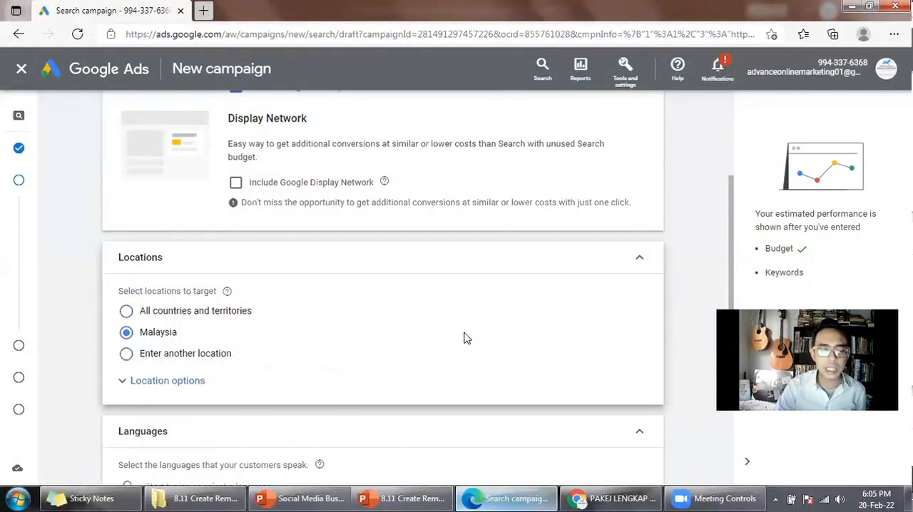
Add the suggested language Malay to the campaign's languages.
{"action": "scroll", "coordinate": [464, 336], "scroll_direction": "down", "scroll_amount": 3}
{"action": "scroll", "coordinate": [534, 263], "scroll_direction": "down", "scroll_amount": 1}
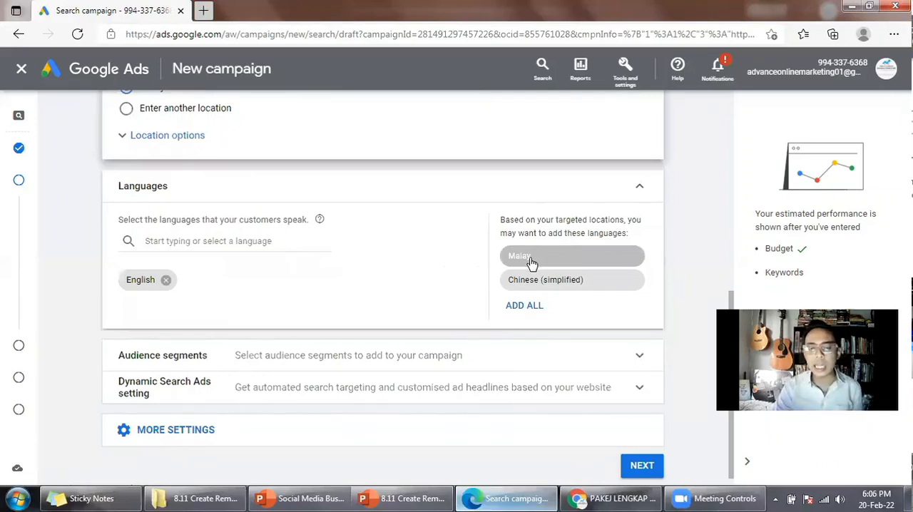
{"action": "left_click", "coordinate": [520, 264]}
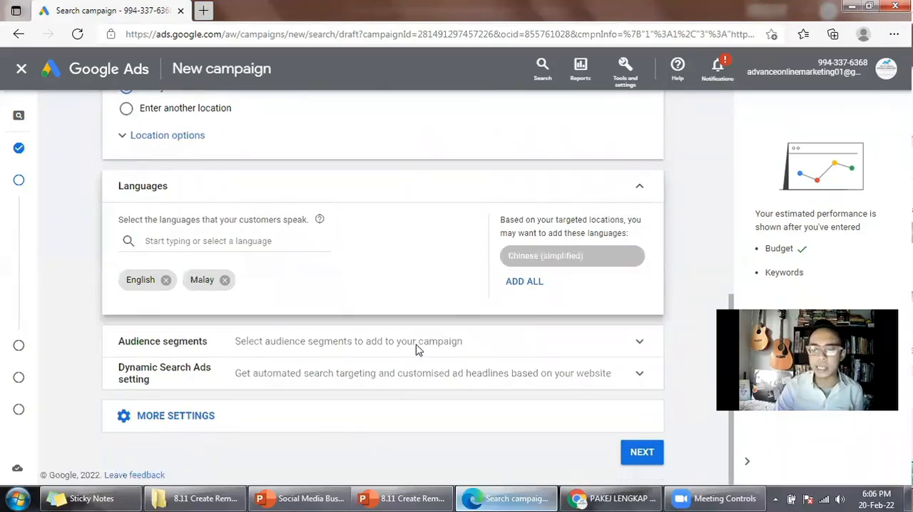
Add the website visitors segment "IG Custom Audience - 20.02.22" from your own data to the campaign's audience segments.
{"action": "scroll", "coordinate": [302, 367], "scroll_direction": "down", "scroll_amount": 1}
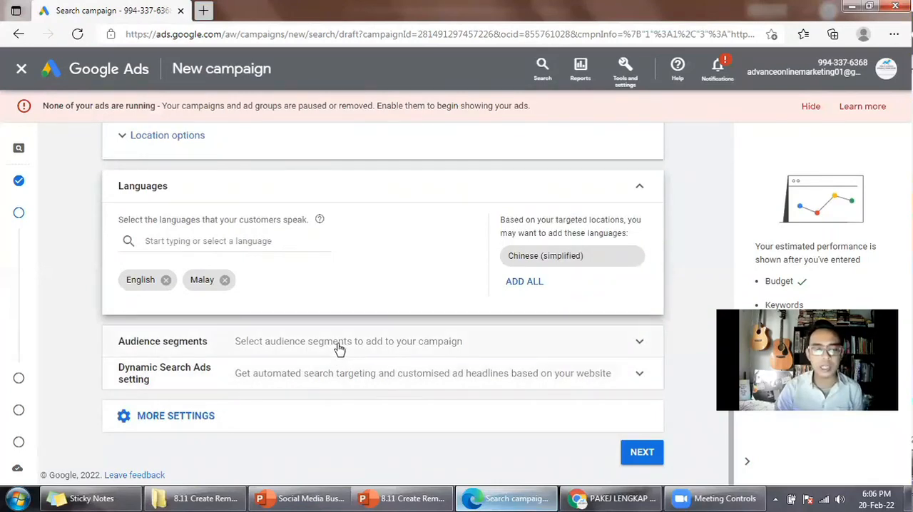
{"action": "left_click", "coordinate": [280, 353]}
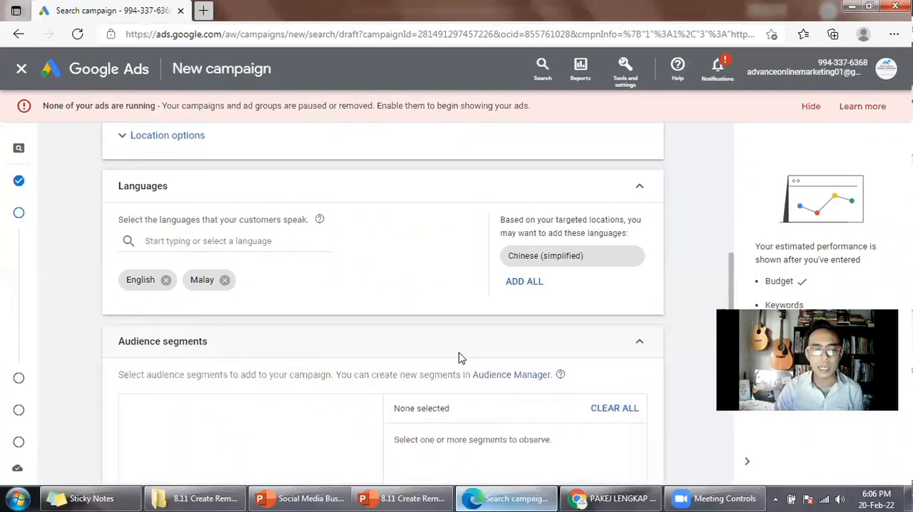
{"action": "scroll", "coordinate": [460, 357], "scroll_direction": "down", "scroll_amount": 2}
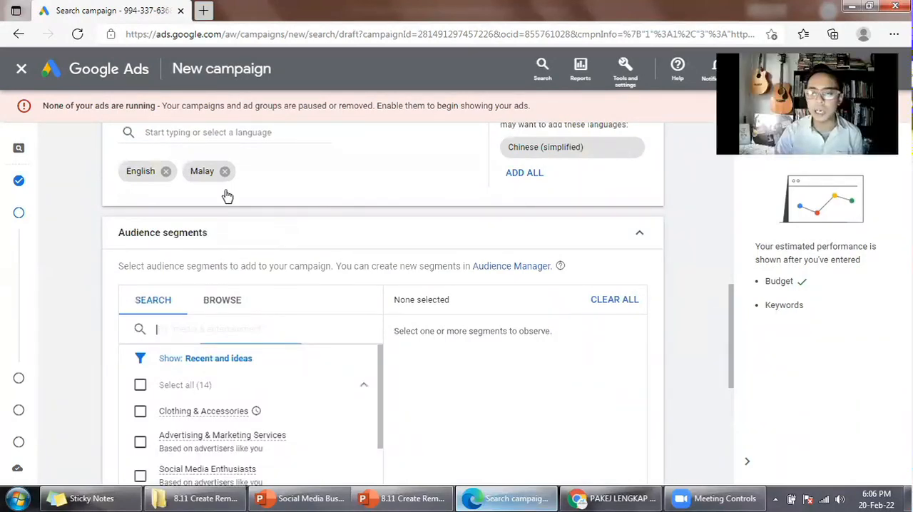
{"action": "scroll", "coordinate": [227, 196], "scroll_direction": "down", "scroll_amount": 2}
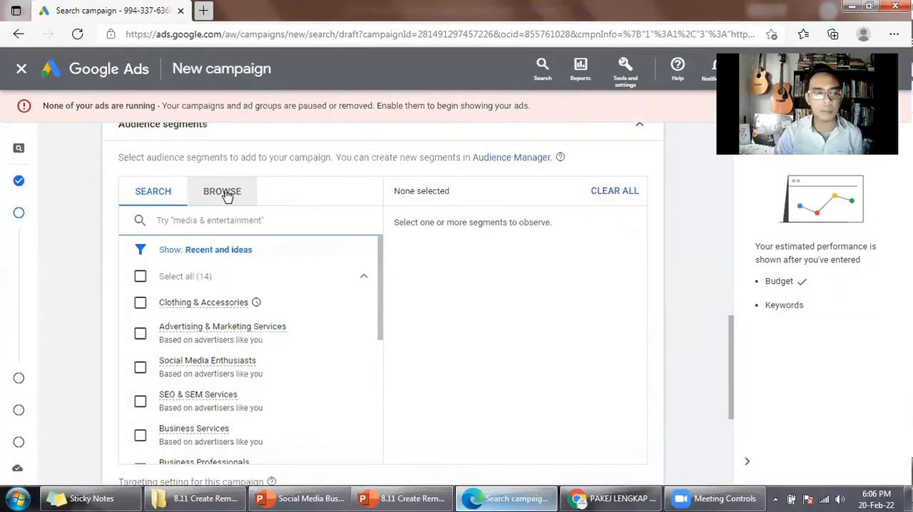
{"action": "left_click", "coordinate": [226, 194]}
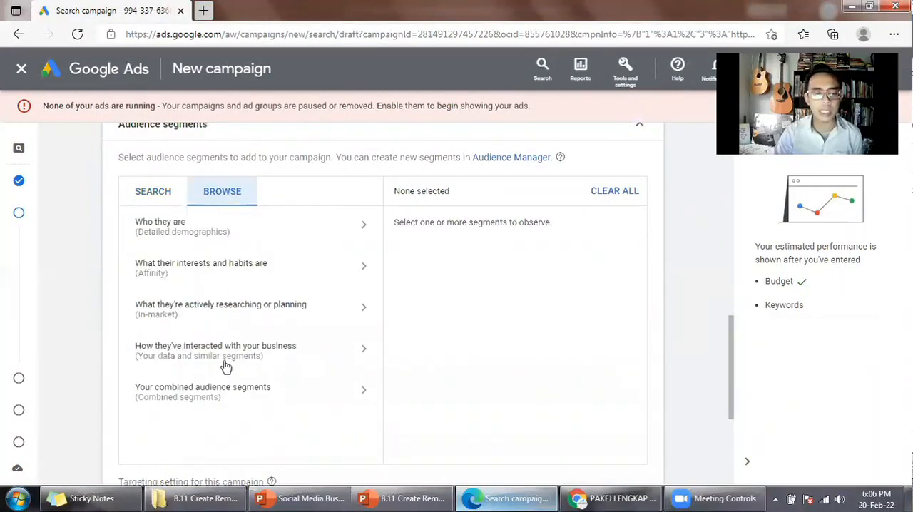
{"action": "left_click", "coordinate": [307, 353]}
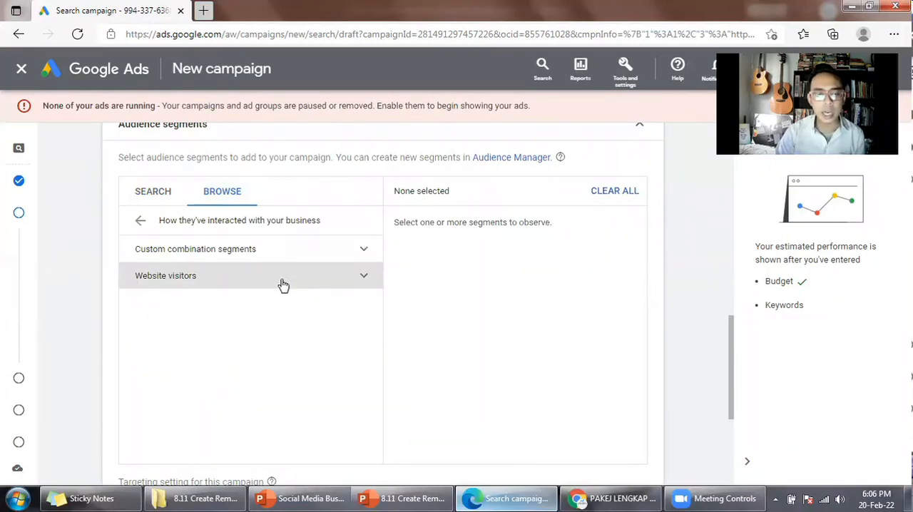
{"action": "left_click", "coordinate": [283, 284]}
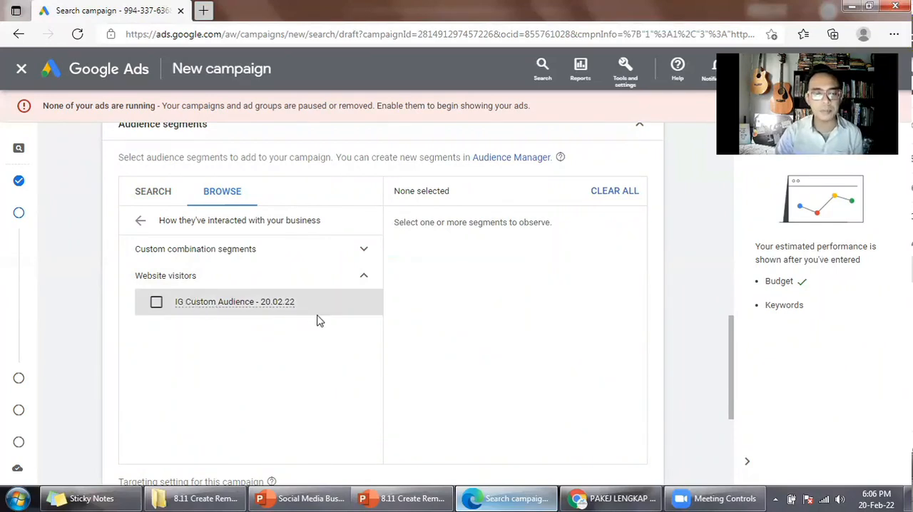
{"action": "left_click", "coordinate": [157, 302]}
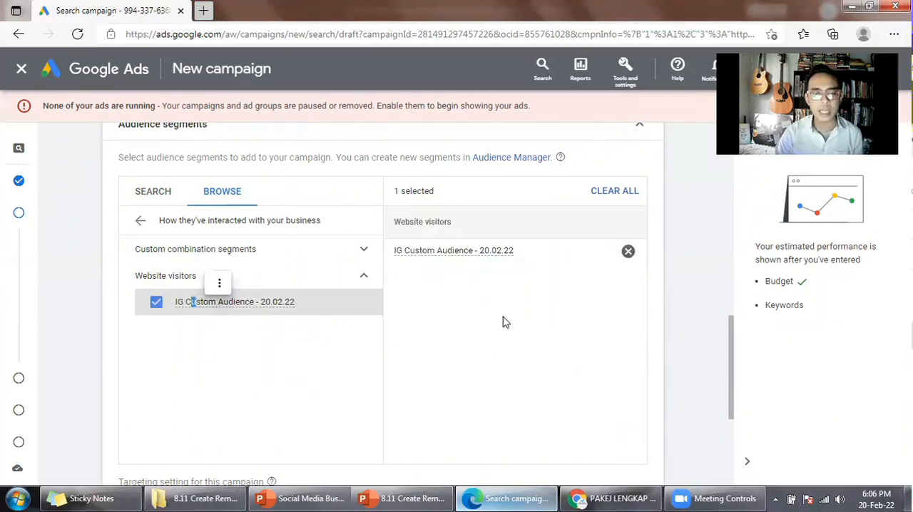
Set the campaign's audience targeting setting to Targeting and collapse the audience segments section.
{"action": "scroll", "coordinate": [502, 322], "scroll_direction": "down", "scroll_amount": 2}
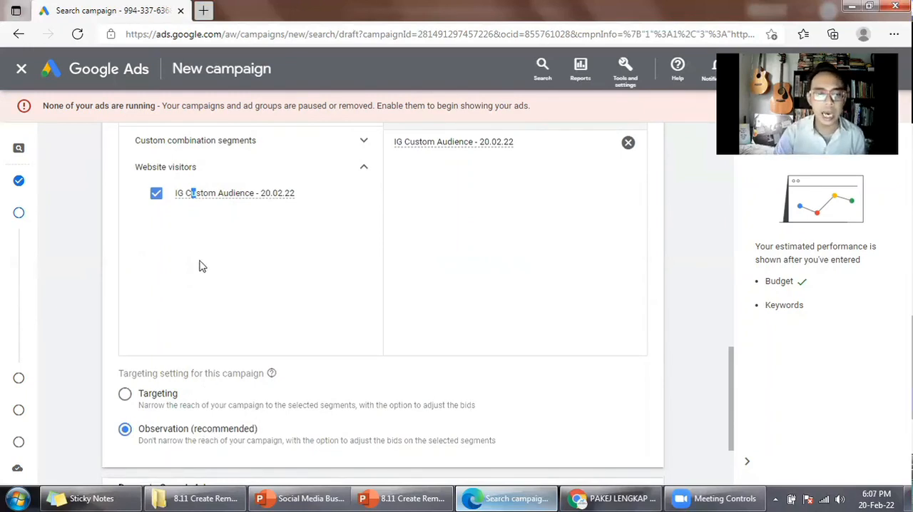
{"action": "left_click", "coordinate": [124, 393]}
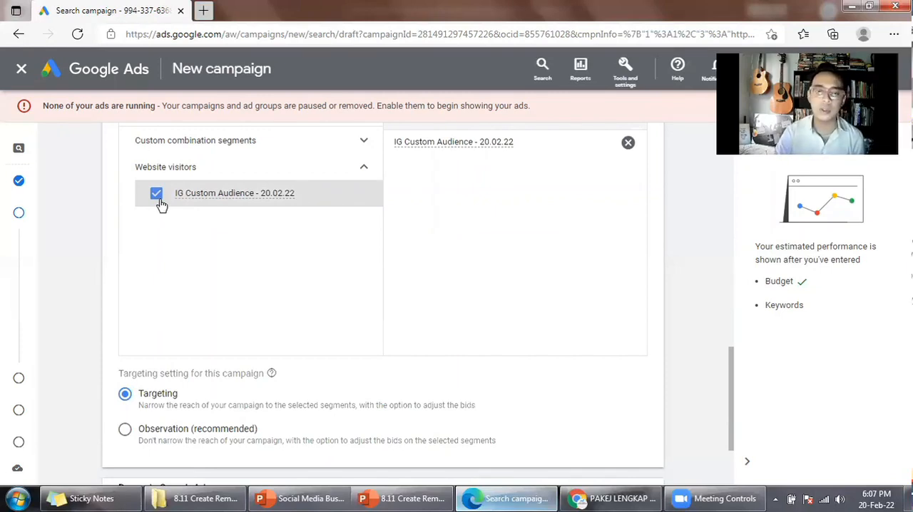
{"action": "scroll", "coordinate": [542, 225], "scroll_direction": "up", "scroll_amount": 1}
{"action": "scroll", "coordinate": [626, 227], "scroll_direction": "up", "scroll_amount": 1}
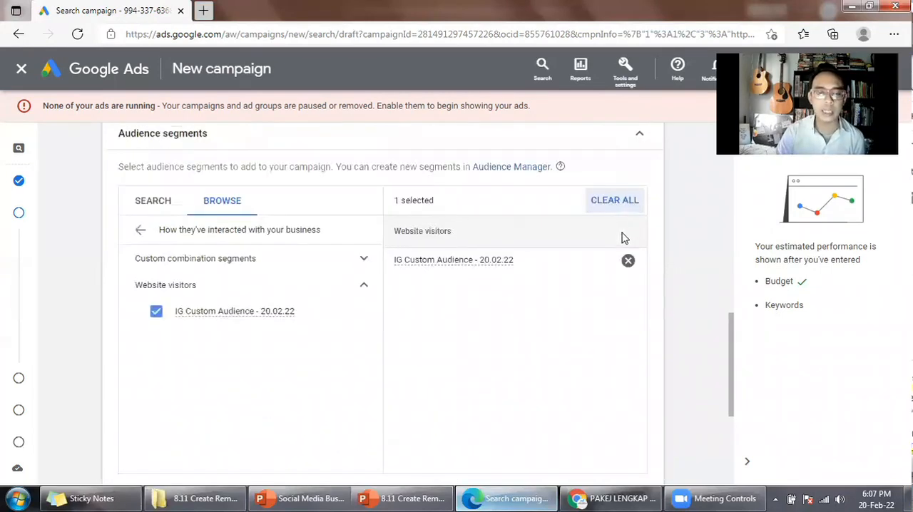
{"action": "scroll", "coordinate": [625, 190], "scroll_direction": "up", "scroll_amount": 1}
{"action": "scroll", "coordinate": [635, 184], "scroll_direction": "up", "scroll_amount": 1}
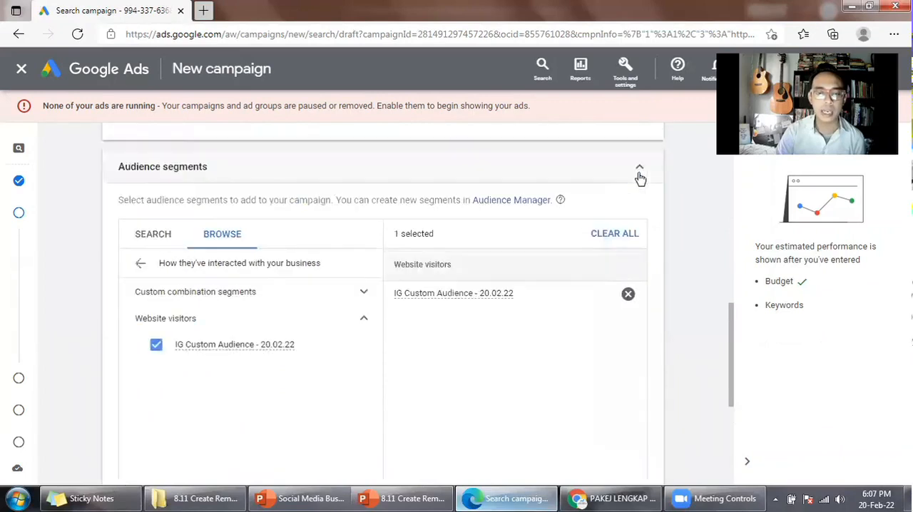
{"action": "left_click", "coordinate": [639, 175]}
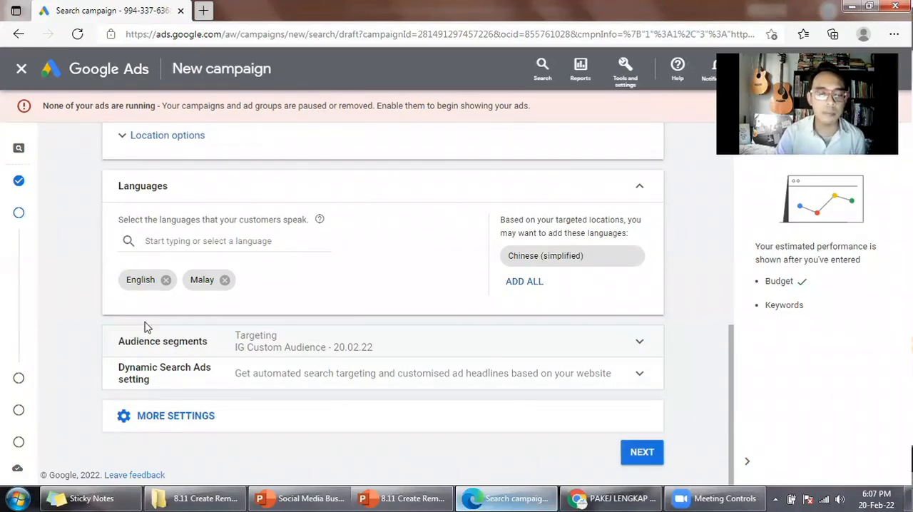
Reopen the audience segments to review the segment categories, the chosen website visitors segment and the targeting setting, then collapse the section.
{"action": "left_click", "coordinate": [333, 346]}
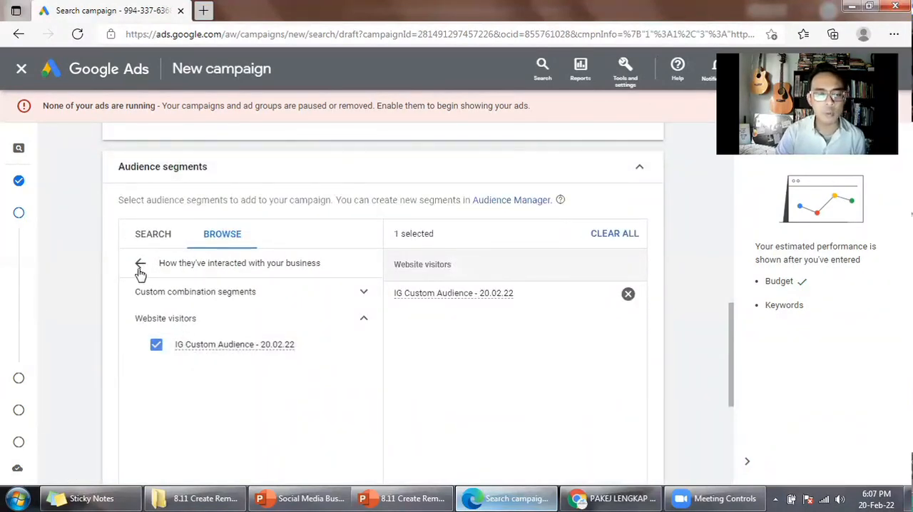
{"action": "left_click", "coordinate": [141, 265]}
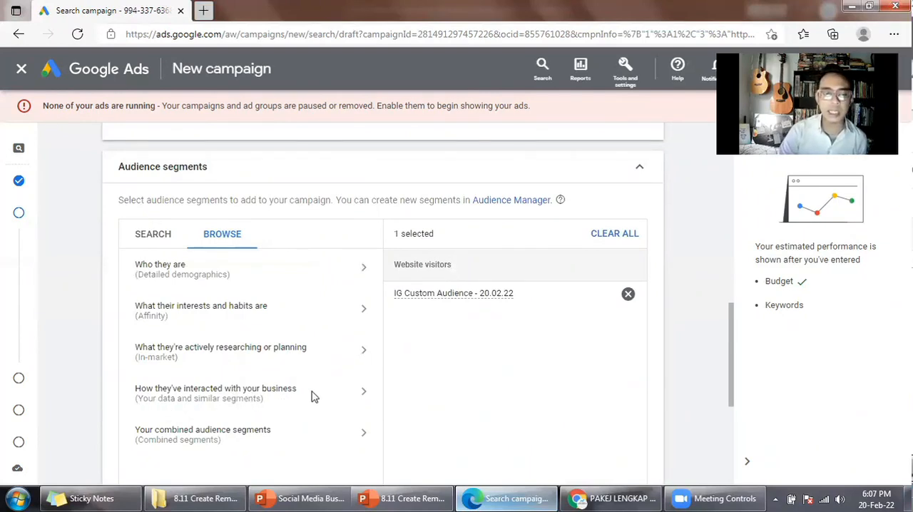
{"action": "left_click", "coordinate": [183, 390]}
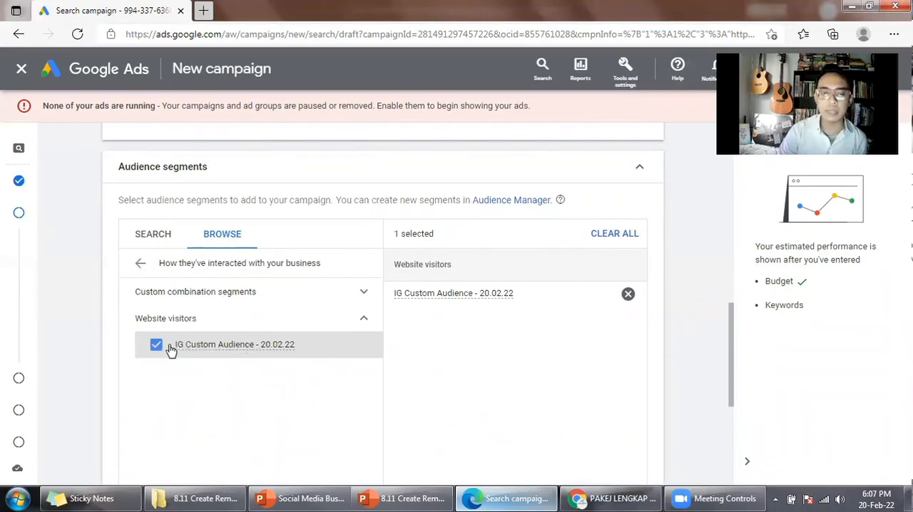
{"action": "scroll", "coordinate": [289, 318], "scroll_direction": "down", "scroll_amount": 1}
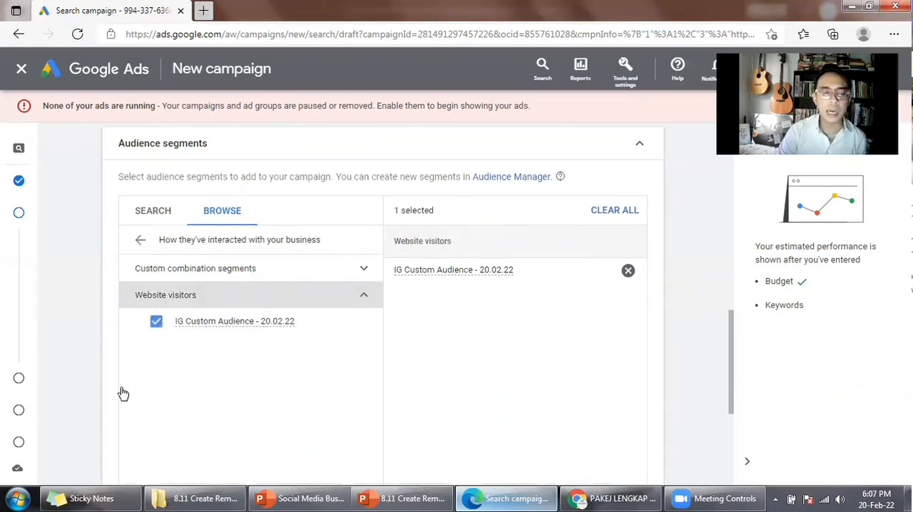
{"action": "scroll", "coordinate": [123, 393], "scroll_direction": "down", "scroll_amount": 2}
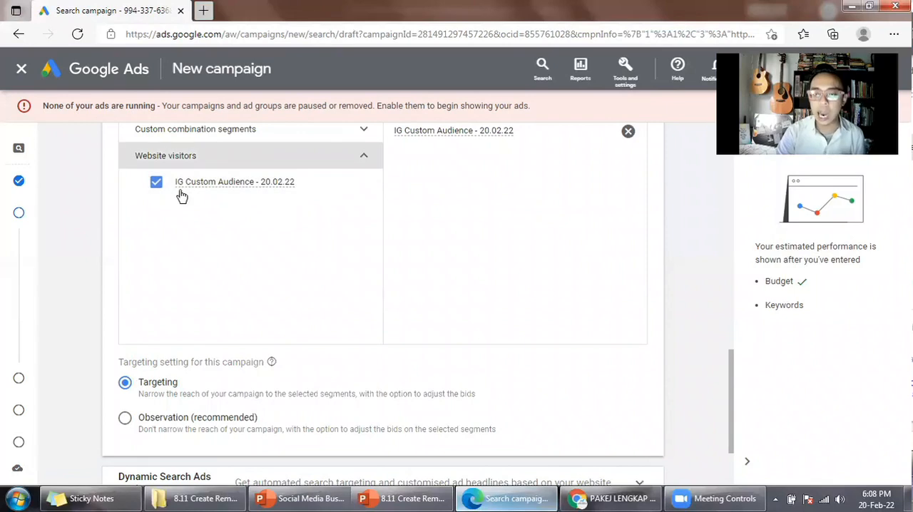
{"action": "scroll", "coordinate": [506, 264], "scroll_direction": "up", "scroll_amount": 2}
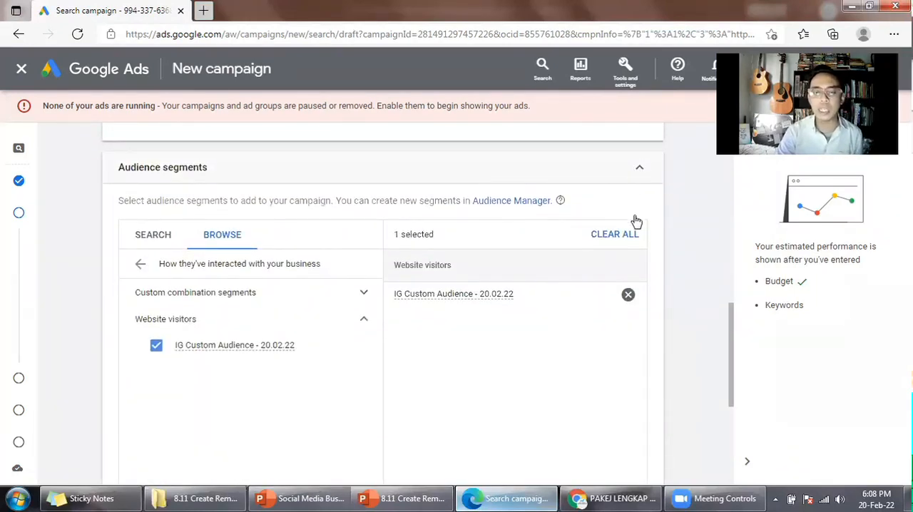
{"action": "left_click", "coordinate": [651, 294]}
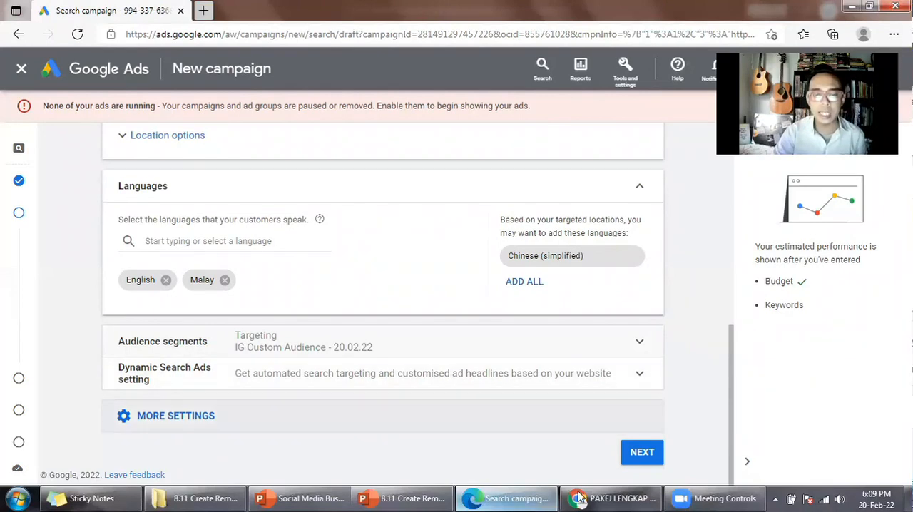
Switch to Chrome to look at the advanceonlinemarketing Instagram page, then return to the Google Ads campaign in Edge.
{"action": "left_click", "coordinate": [612, 499]}
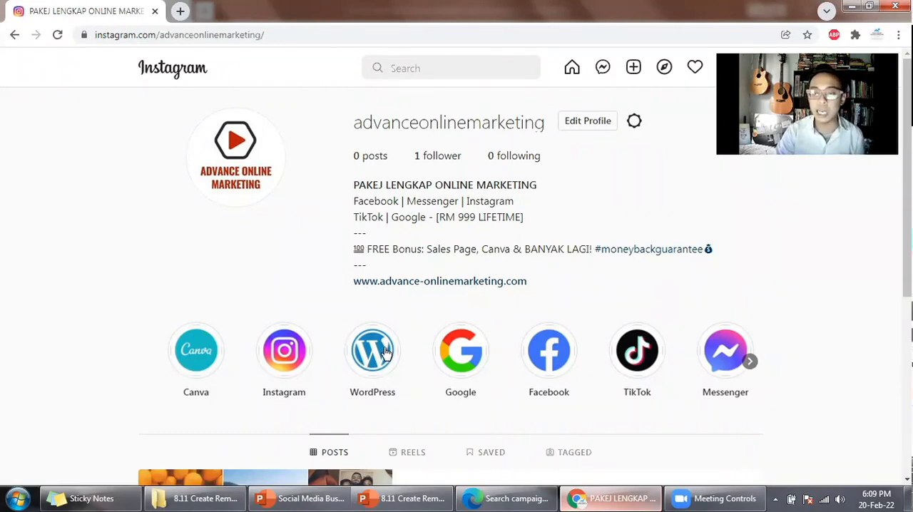
{"action": "left_click", "coordinate": [508, 499]}
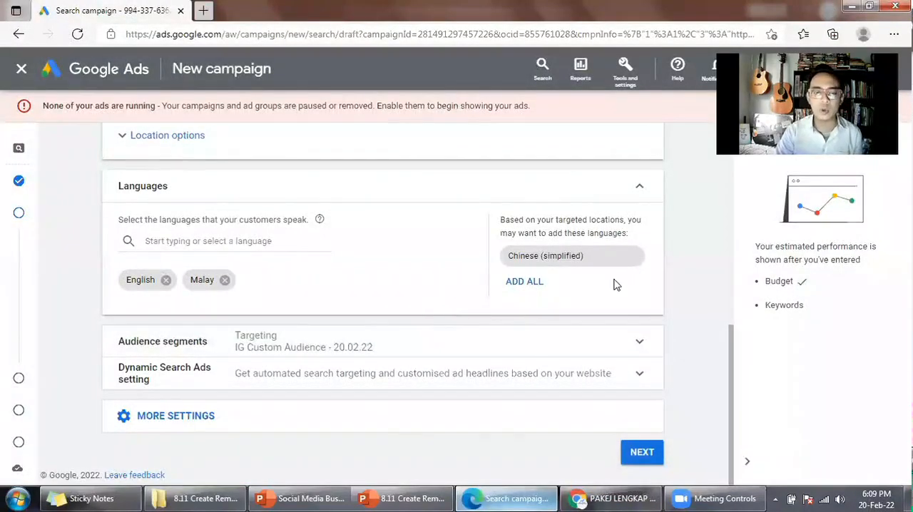